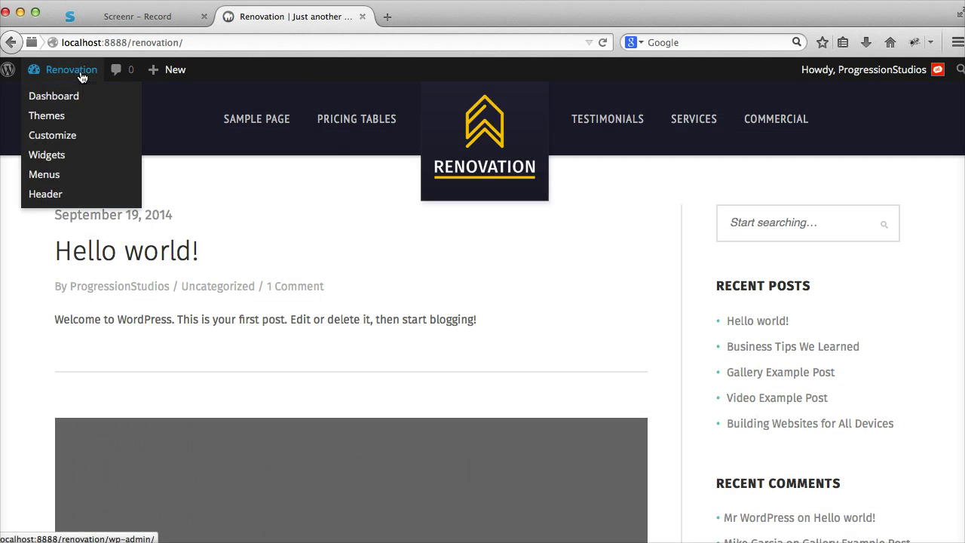
Create a new page titled "Home" from the dashboard and publish it.
{"action": "left_click", "coordinate": [81, 77]}
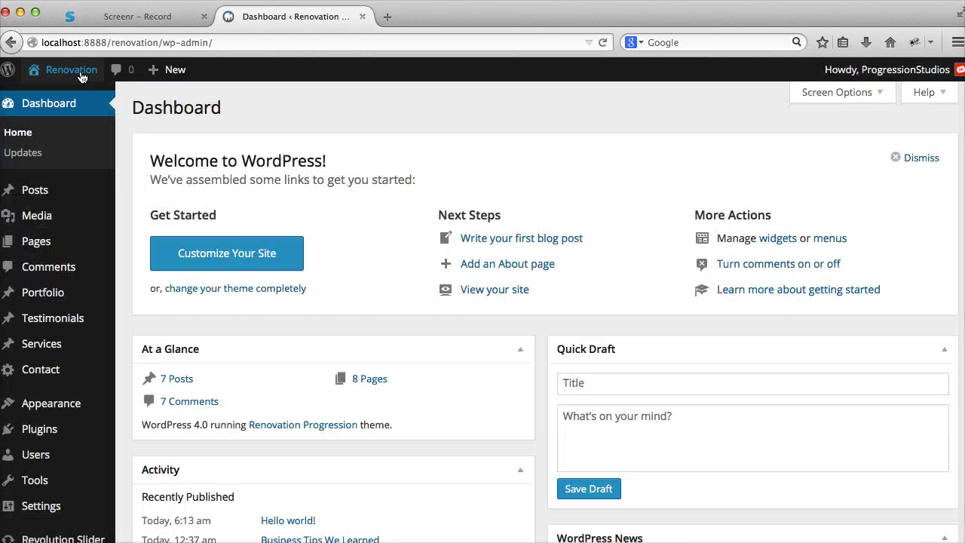
{"action": "mouse_move", "coordinate": [83, 256]}
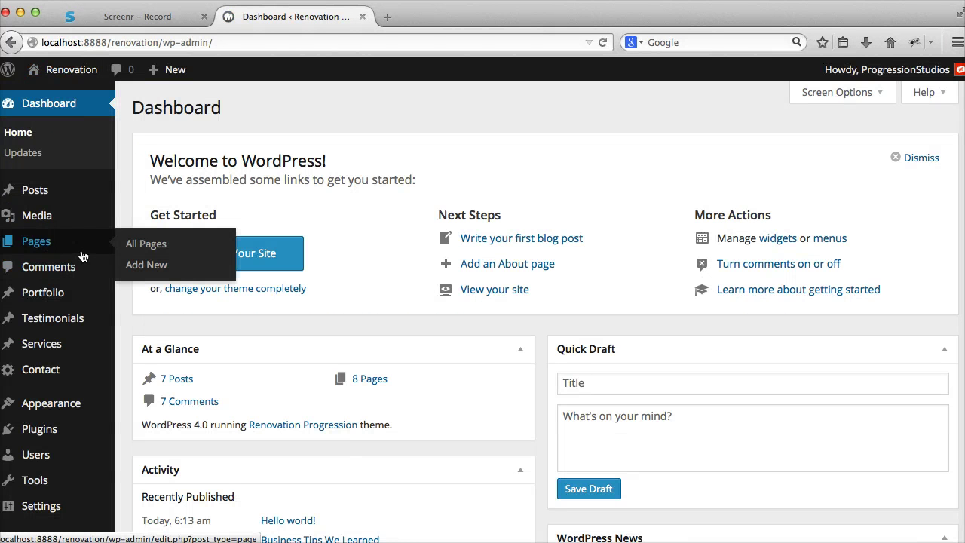
{"action": "left_click", "coordinate": [140, 265]}
{"action": "left_click", "coordinate": [219, 146]}
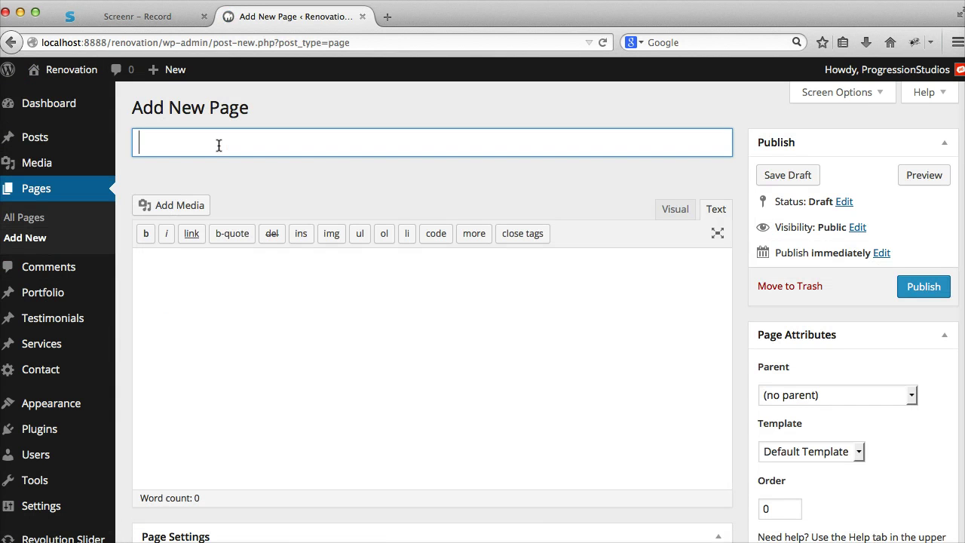
{"action": "type", "text": "Home"}
{"action": "left_click", "coordinate": [347, 354]}
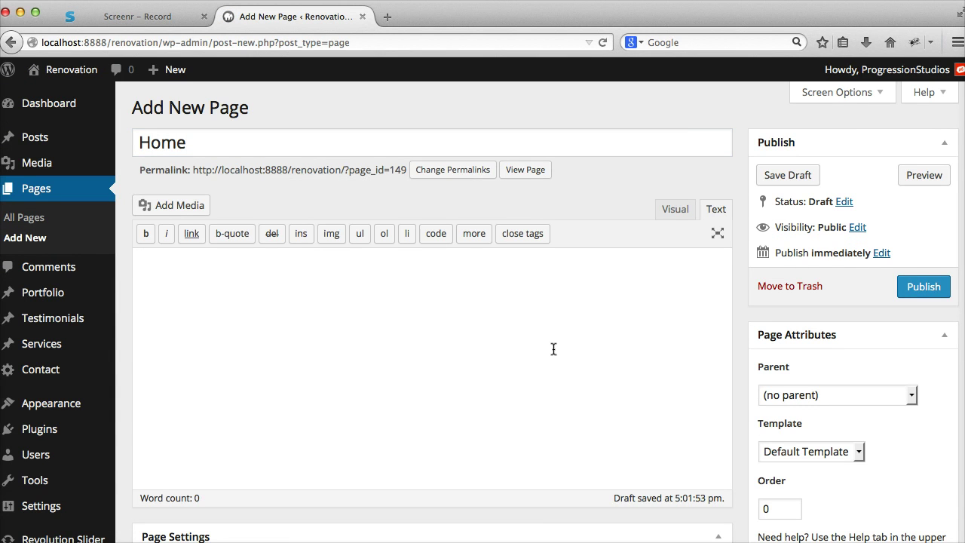
{"action": "left_click", "coordinate": [926, 289]}
In the Reading settings, make the front page display a static page, choose Home as that page and save.
{"action": "scroll", "coordinate": [536, 330], "scroll_direction": "down", "scroll_amount": 3}
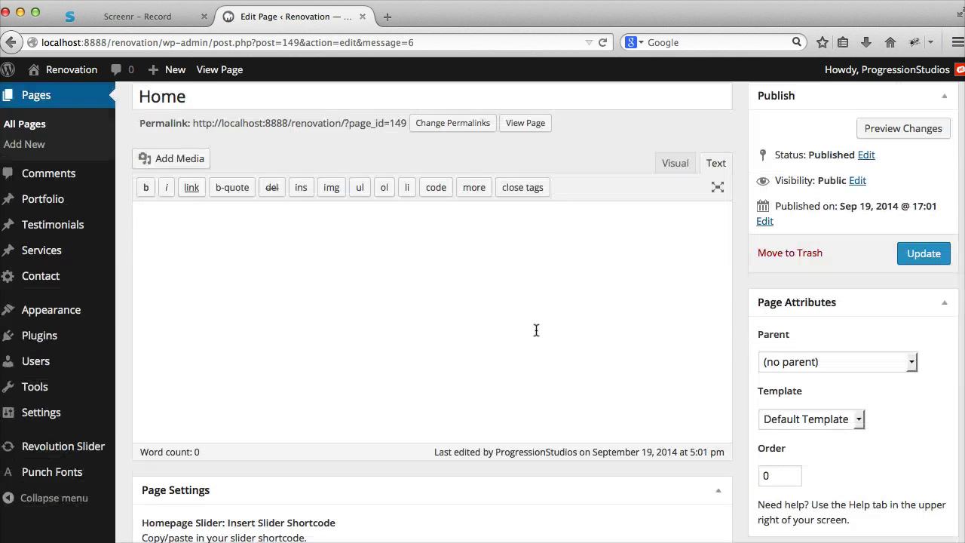
{"action": "scroll", "coordinate": [536, 330], "scroll_direction": "down", "scroll_amount": 3}
{"action": "mouse_move", "coordinate": [38, 289]}
{"action": "left_click", "coordinate": [154, 340]}
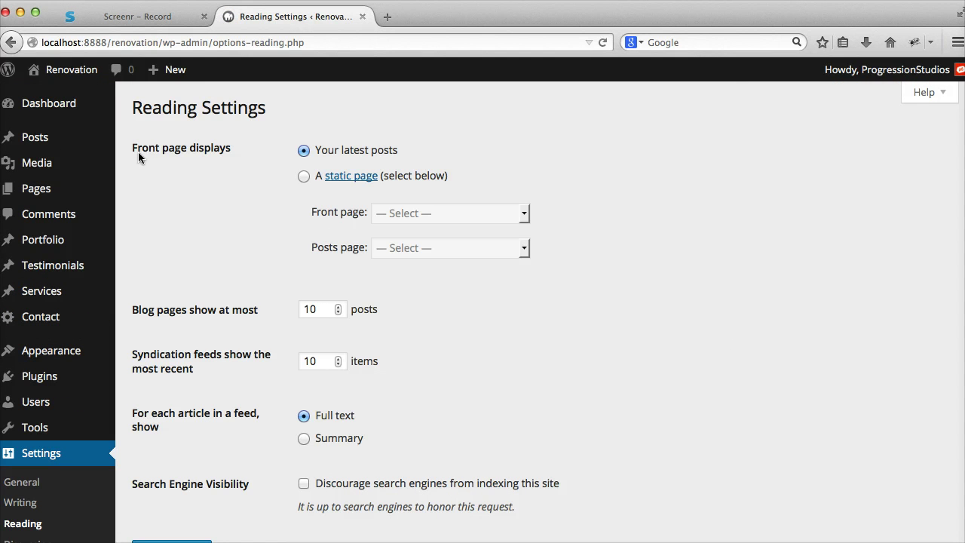
{"action": "left_click", "coordinate": [304, 177]}
{"action": "left_click", "coordinate": [411, 213]}
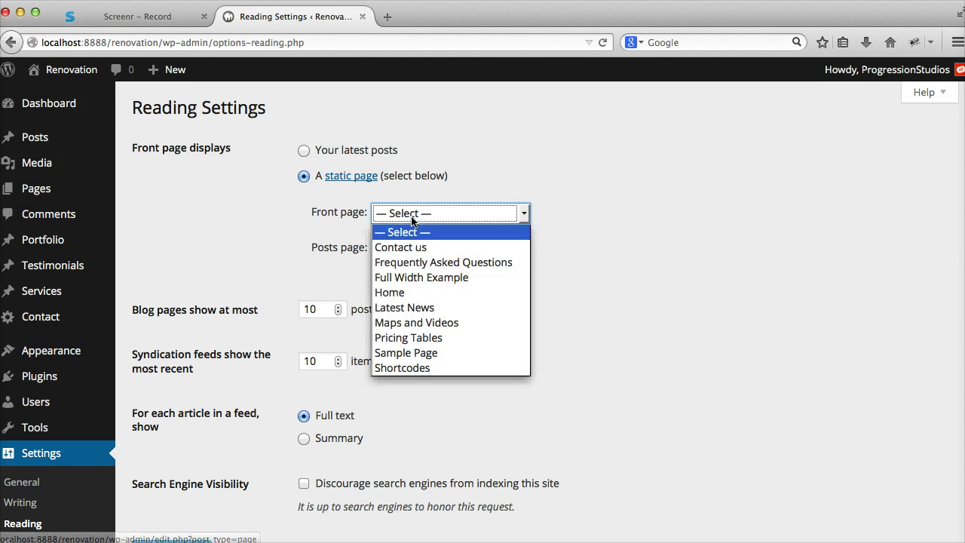
{"action": "left_click", "coordinate": [400, 293]}
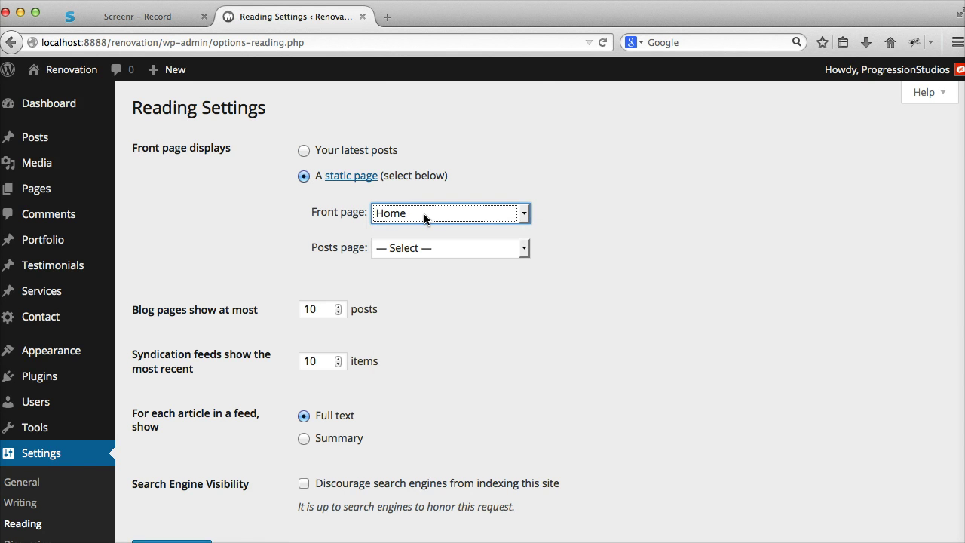
{"action": "scroll", "coordinate": [426, 220], "scroll_direction": "down", "scroll_amount": 5}
{"action": "left_click", "coordinate": [187, 394]}
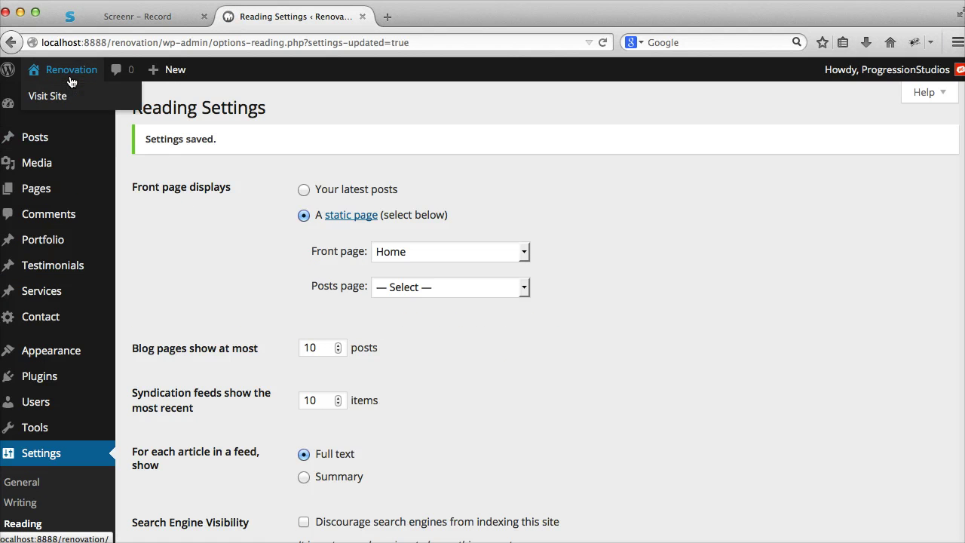
Visit the site and look over its new front page.
{"action": "left_click", "coordinate": [70, 78]}
{"action": "scroll", "coordinate": [405, 282], "scroll_direction": "down", "scroll_amount": 10}
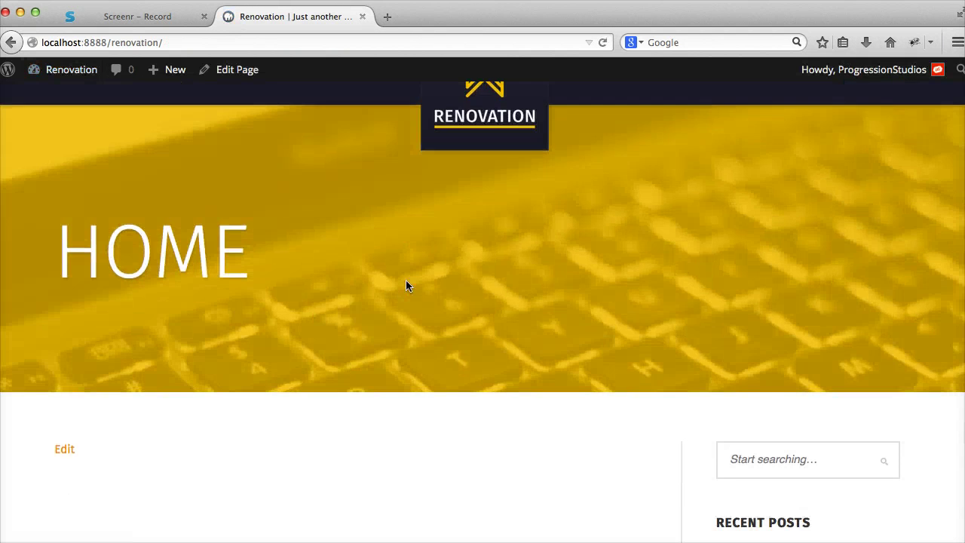
{"action": "scroll", "coordinate": [406, 280], "scroll_direction": "down", "scroll_amount": 3}
{"action": "scroll", "coordinate": [407, 281], "scroll_direction": "up", "scroll_amount": 15}
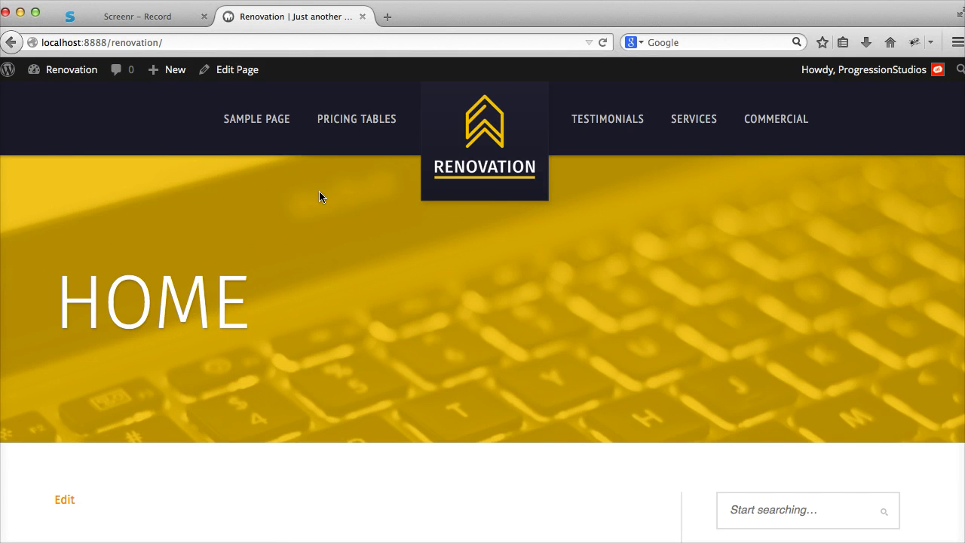
Edit the Home page to use the HomePage template and update it.
{"action": "left_click", "coordinate": [238, 70]}
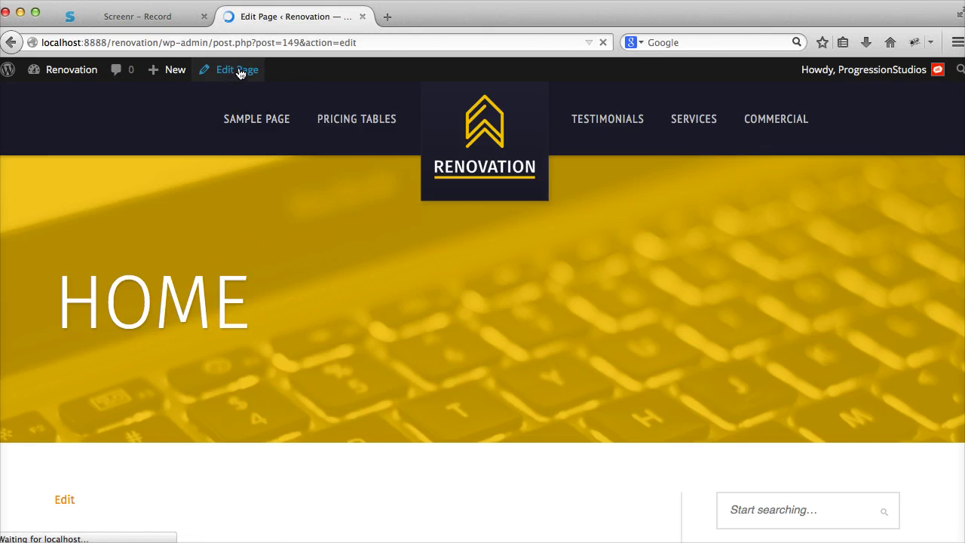
{"action": "scroll", "coordinate": [776, 309], "scroll_direction": "down", "scroll_amount": 3}
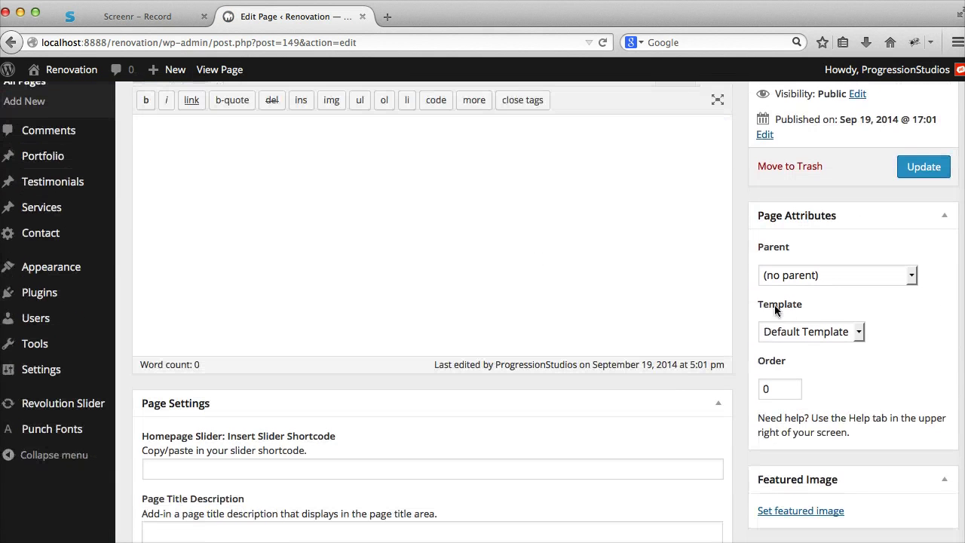
{"action": "left_click", "coordinate": [801, 332]}
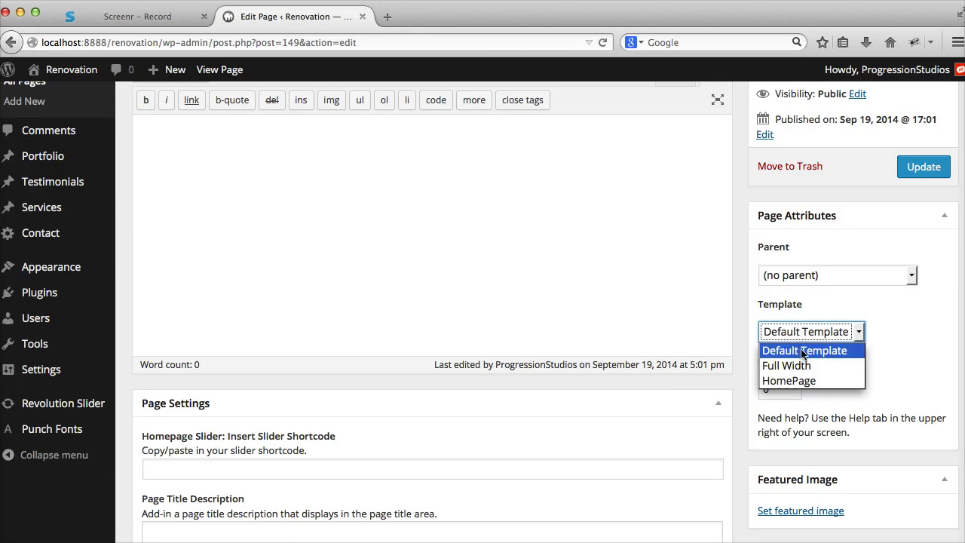
{"action": "left_click", "coordinate": [824, 380]}
{"action": "scroll", "coordinate": [854, 340], "scroll_direction": "up", "scroll_amount": 3}
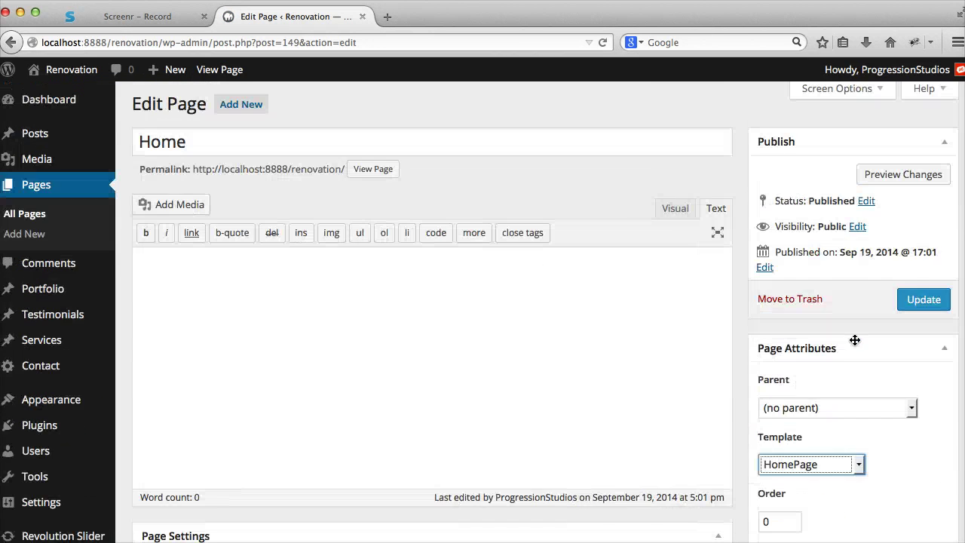
{"action": "left_click", "coordinate": [929, 304]}
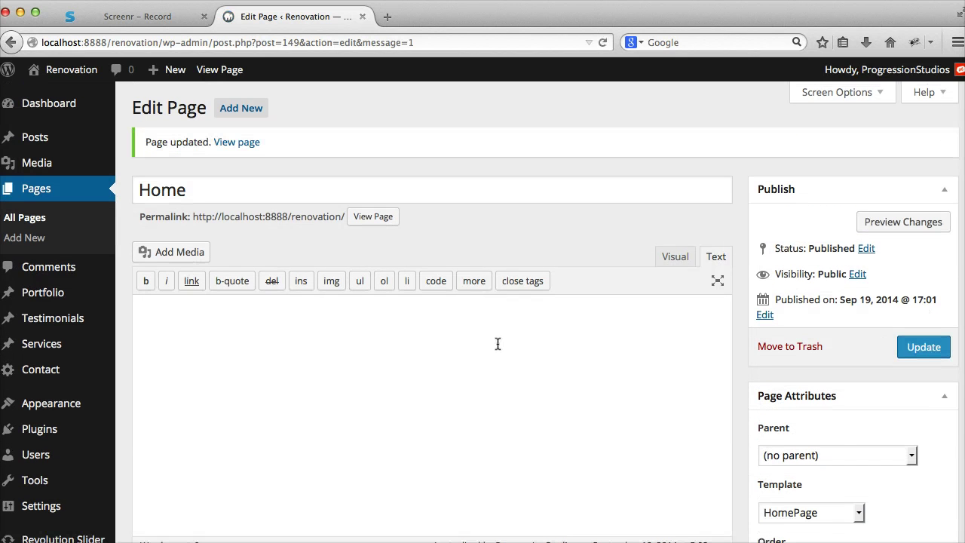
Open the live Home page in a separate browser tab and check how it looks with the new template.
{"action": "right_click", "coordinate": [221, 73]}
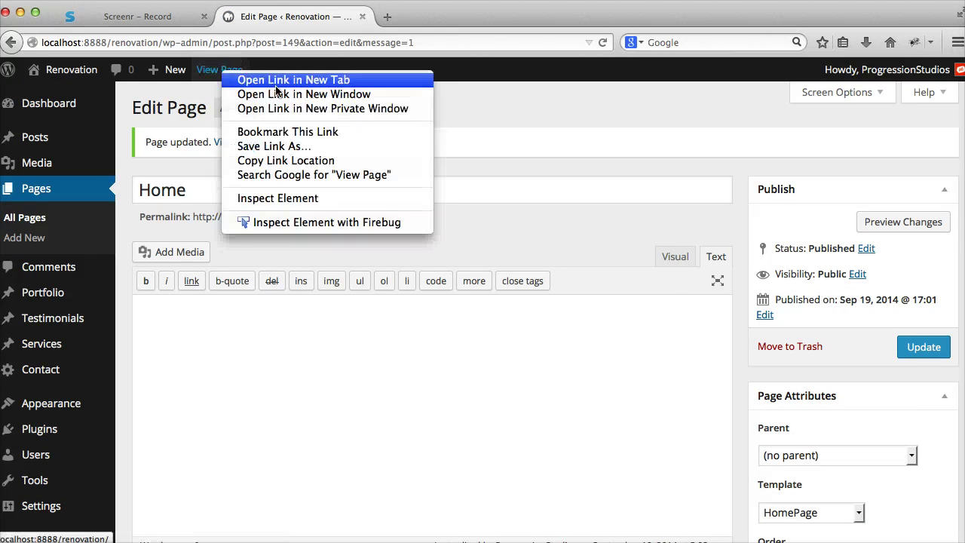
{"action": "left_click", "coordinate": [278, 89]}
{"action": "key", "text": "super+w"}
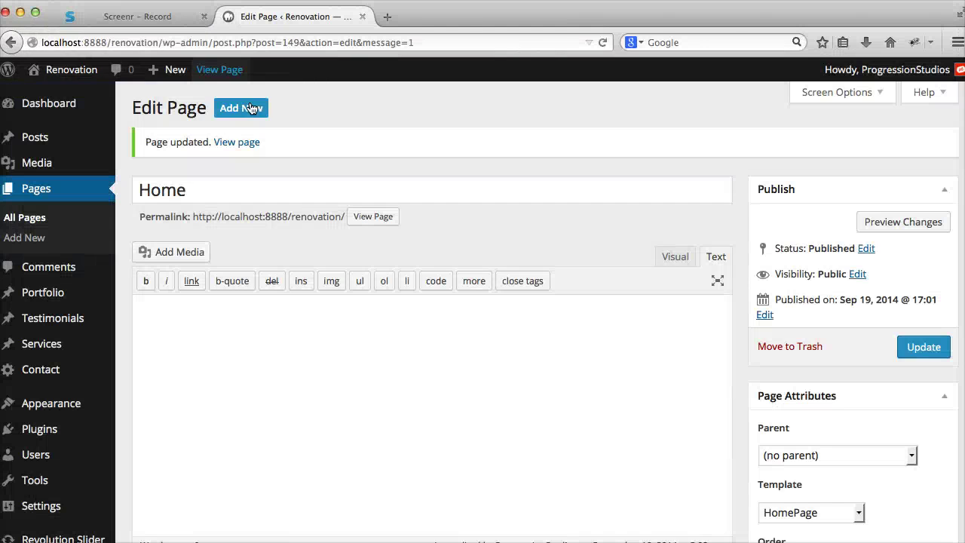
{"action": "right_click", "coordinate": [365, 217]}
{"action": "left_click", "coordinate": [399, 225]}
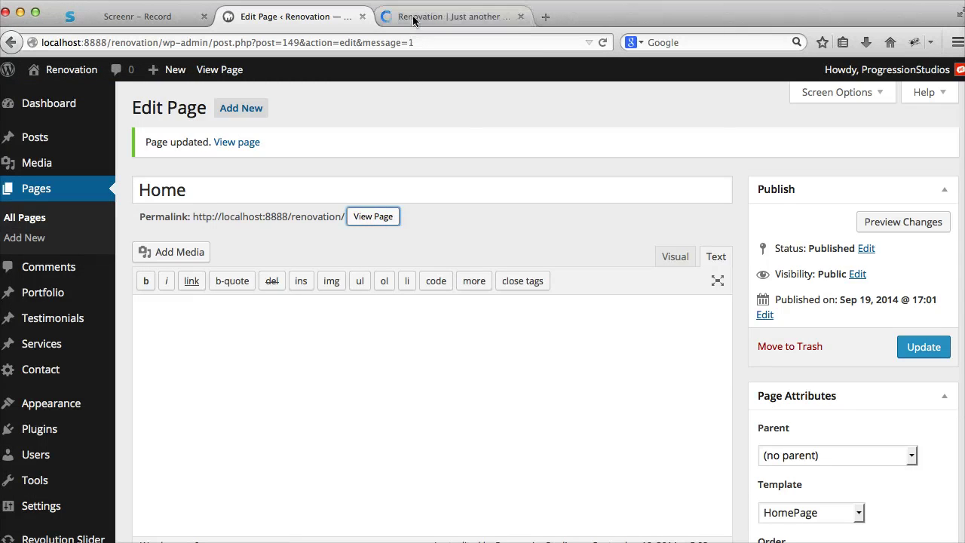
{"action": "left_click", "coordinate": [417, 18]}
{"action": "left_click", "coordinate": [283, 16]}
{"action": "left_click", "coordinate": [432, 18]}
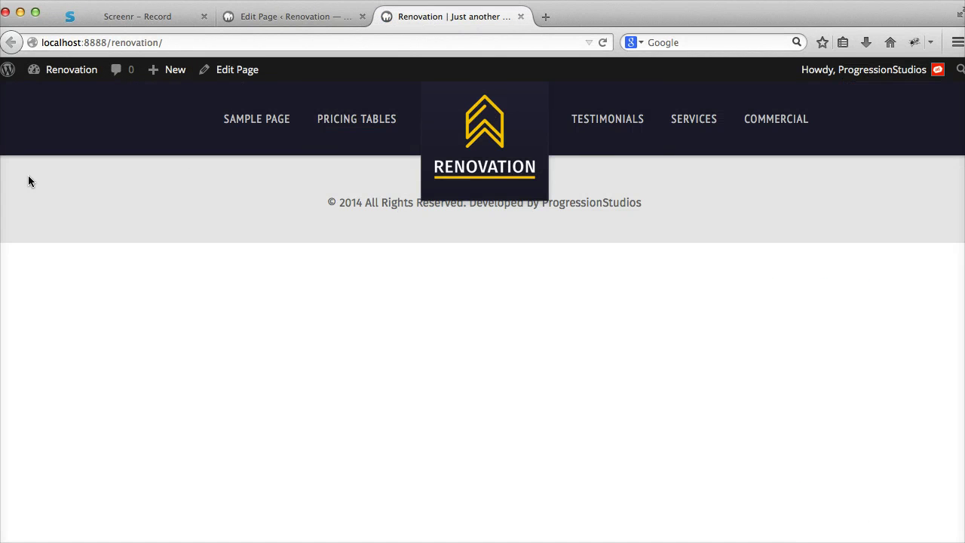
Return to the Home page editor and examine its Page Settings, including the homepage slider shortcode field.
{"action": "left_click", "coordinate": [249, 17]}
{"action": "scroll", "coordinate": [386, 241], "scroll_direction": "down", "scroll_amount": 5}
{"action": "left_click", "coordinate": [186, 248]}
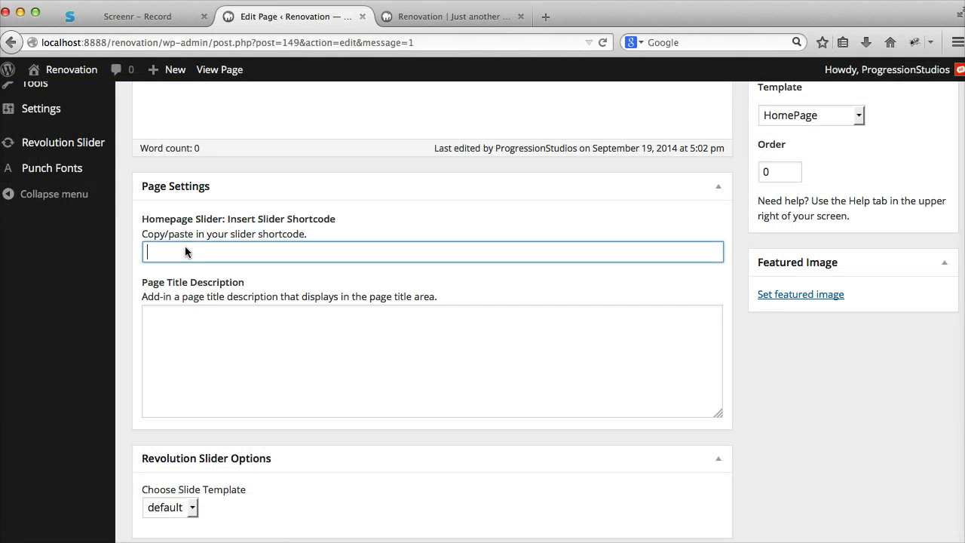
{"action": "scroll", "coordinate": [302, 224], "scroll_direction": "up", "scroll_amount": 10}
{"action": "left_click", "coordinate": [394, 378]}
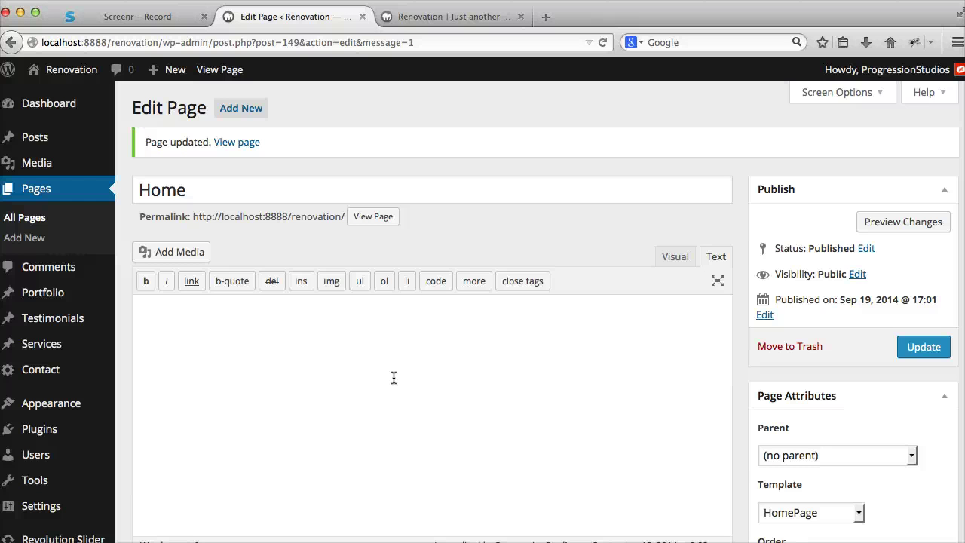
{"action": "scroll", "coordinate": [647, 91], "scroll_direction": "down", "scroll_amount": 5}
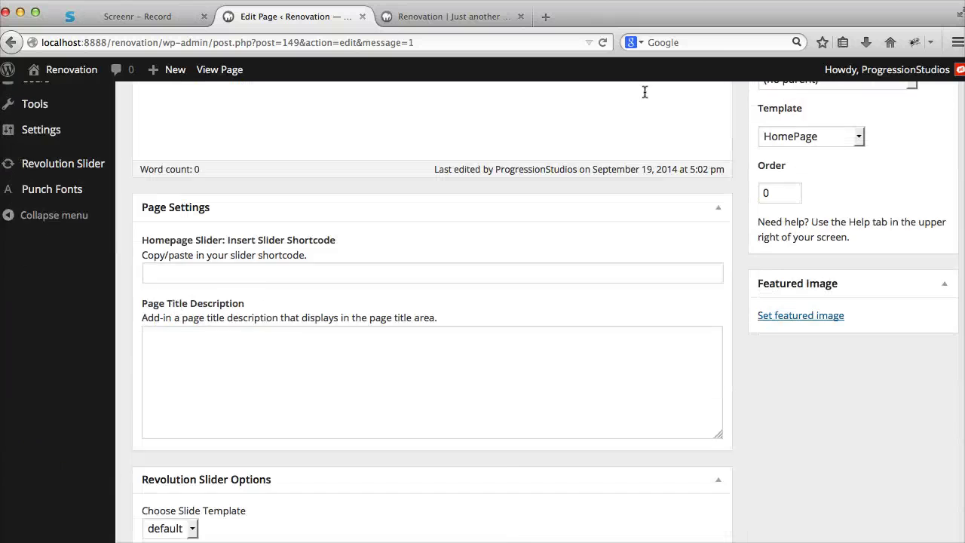
{"action": "scroll", "coordinate": [672, 205], "scroll_direction": "up", "scroll_amount": 5}
Add the text "Add some content...." in the visual editor, update the Home page and check it on the live site.
{"action": "left_click", "coordinate": [673, 256]}
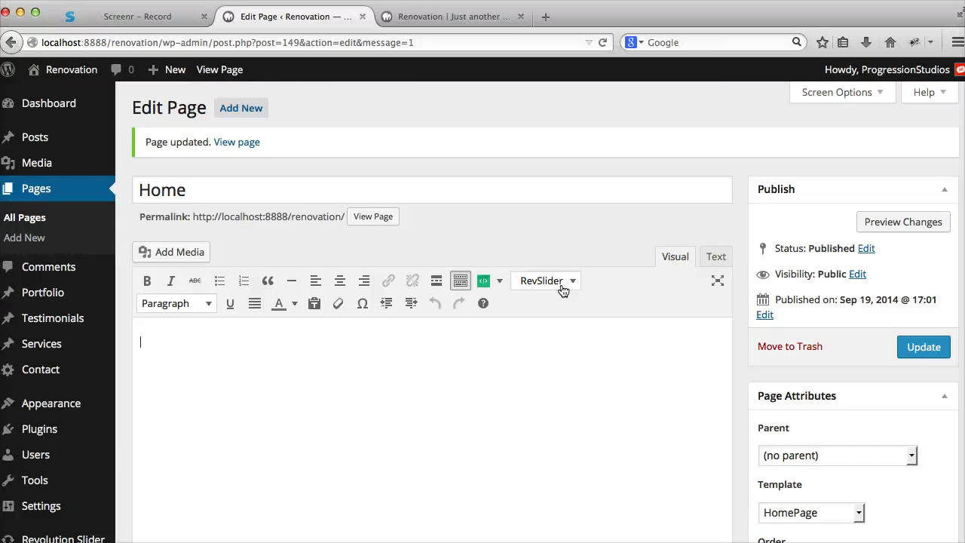
{"action": "left_click", "coordinate": [461, 281]}
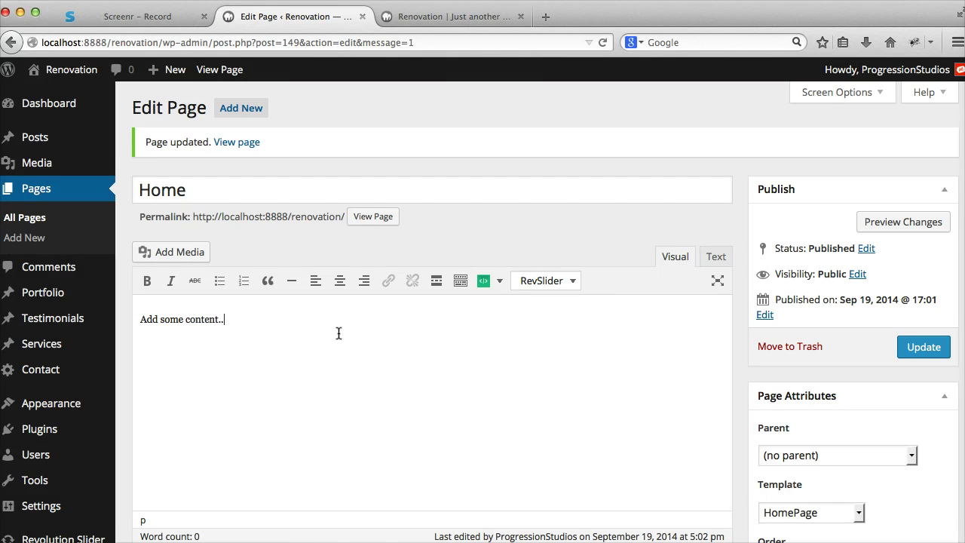
{"action": "left_click", "coordinate": [933, 352]}
{"action": "left_click", "coordinate": [453, 16]}
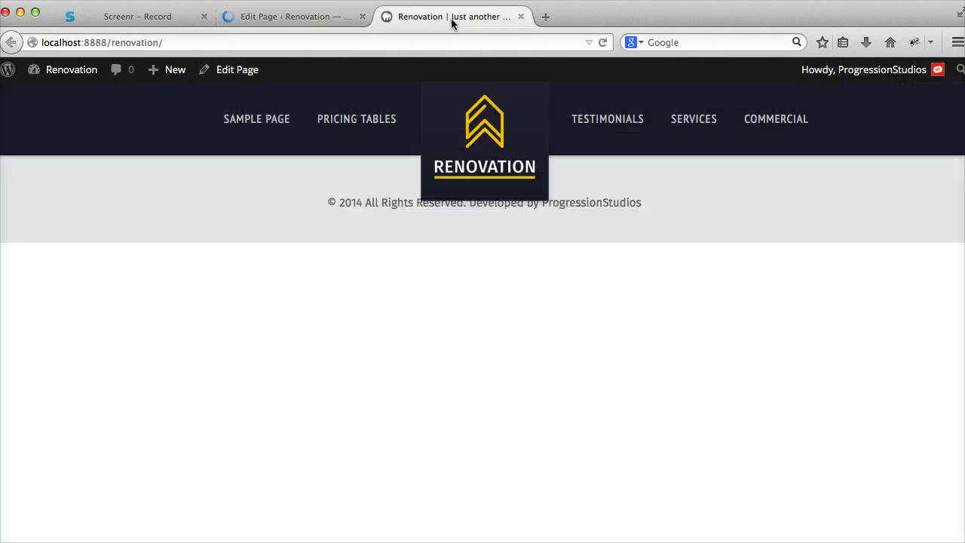
{"action": "left_click", "coordinate": [494, 97]}
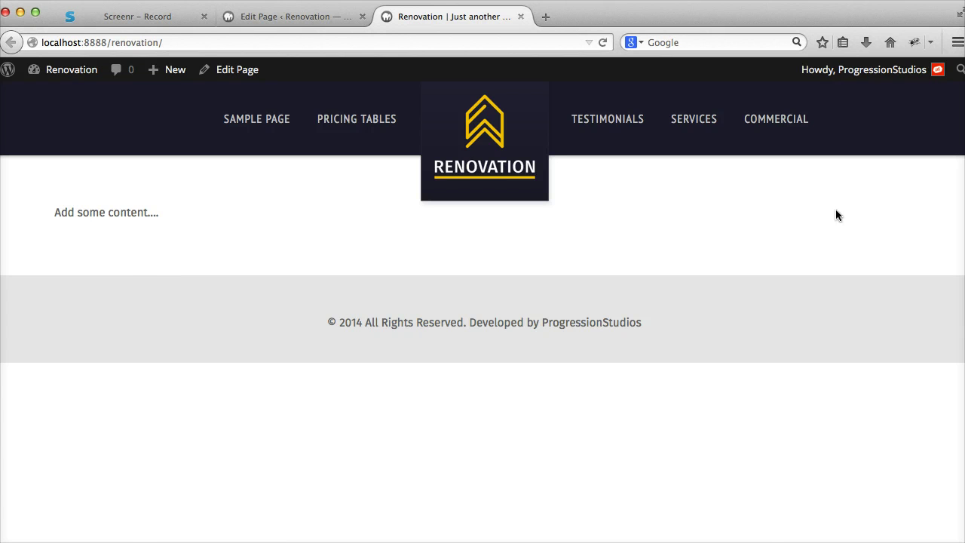
Insert a three-column grid of one_third shortcodes below the Home page text and update the page.
{"action": "left_click", "coordinate": [308, 17]}
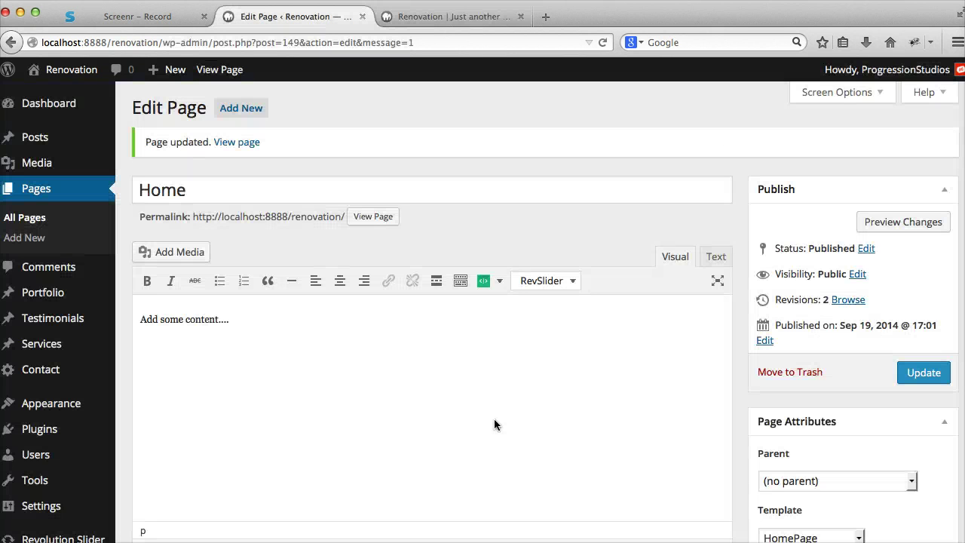
{"action": "left_click", "coordinate": [497, 281]}
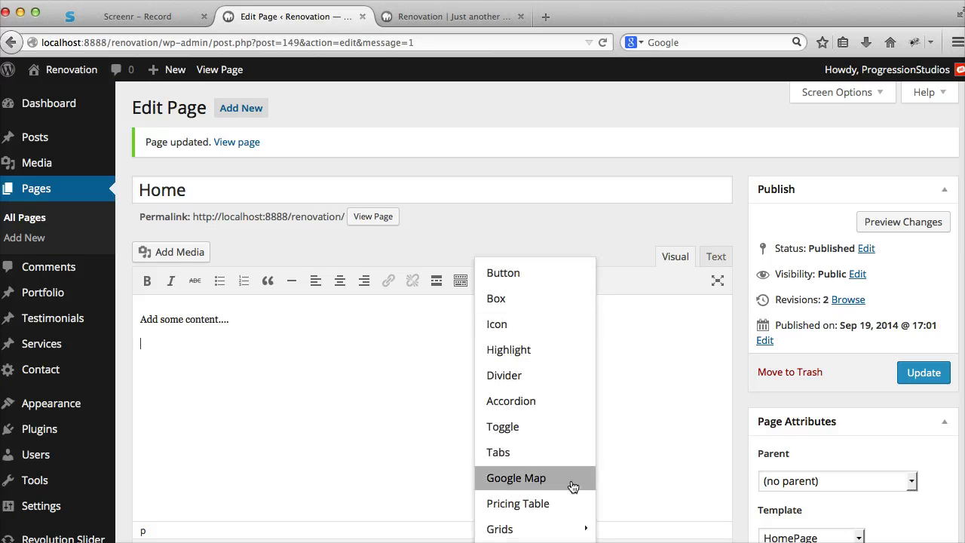
{"action": "mouse_move", "coordinate": [548, 526]}
{"action": "left_click", "coordinate": [668, 475]}
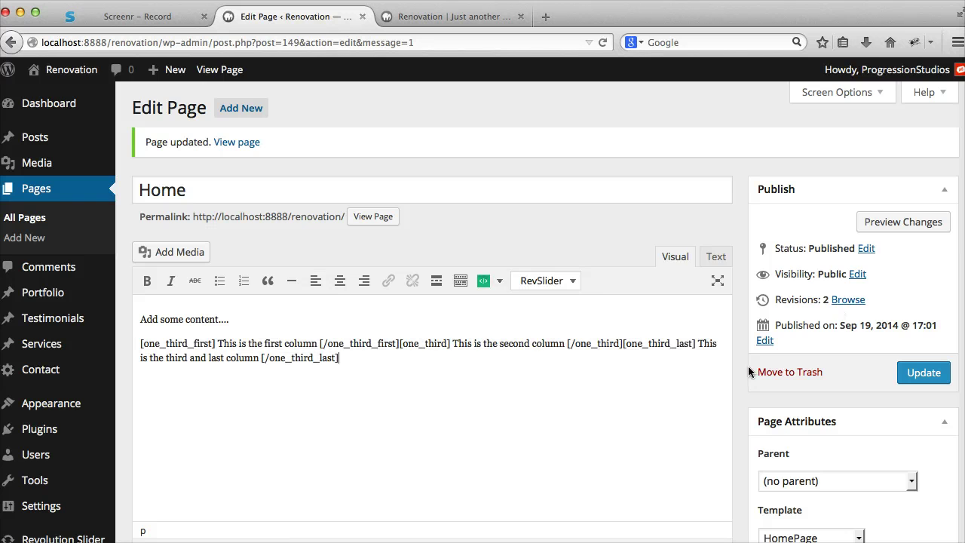
{"action": "left_click", "coordinate": [921, 373]}
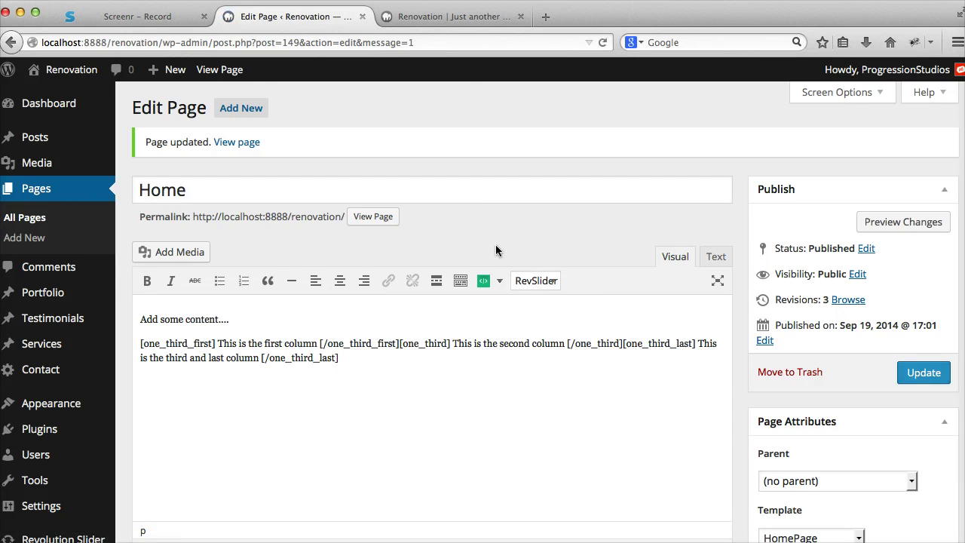
{"action": "left_click", "coordinate": [501, 282]}
{"action": "scroll", "coordinate": [550, 434], "scroll_direction": "down", "scroll_amount": 1}
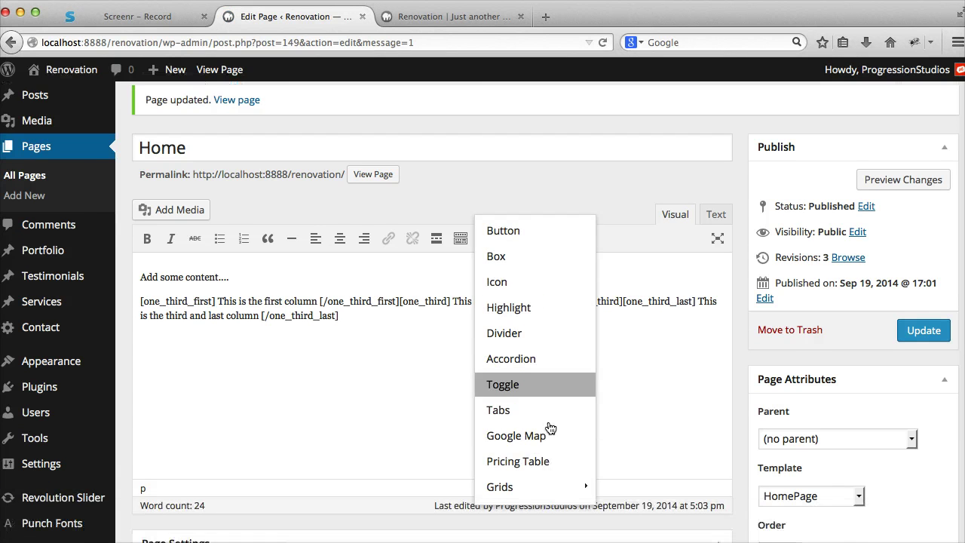
{"action": "left_click", "coordinate": [381, 329]}
Reload the live front page and examine the introductory text and the three-column layout.
{"action": "left_click", "coordinate": [411, 18]}
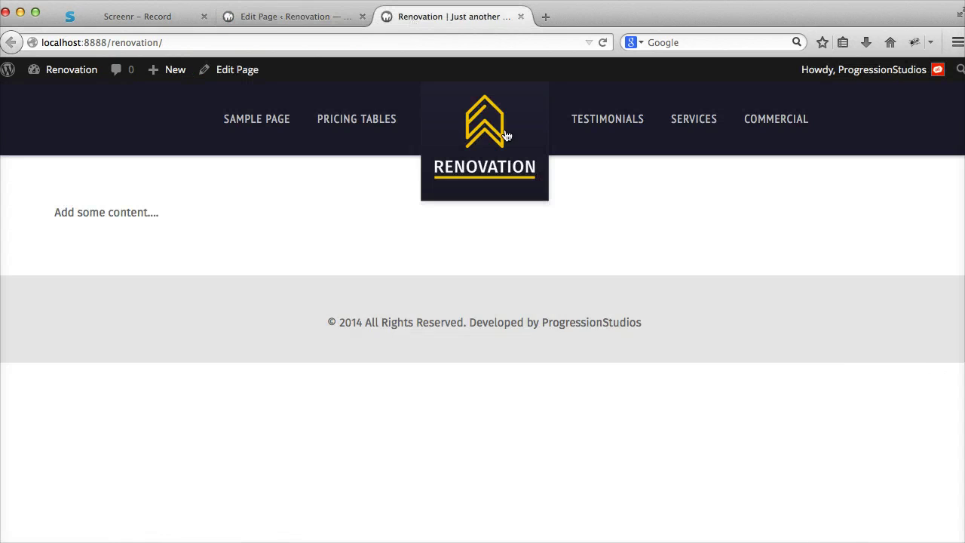
{"action": "left_click", "coordinate": [507, 136]}
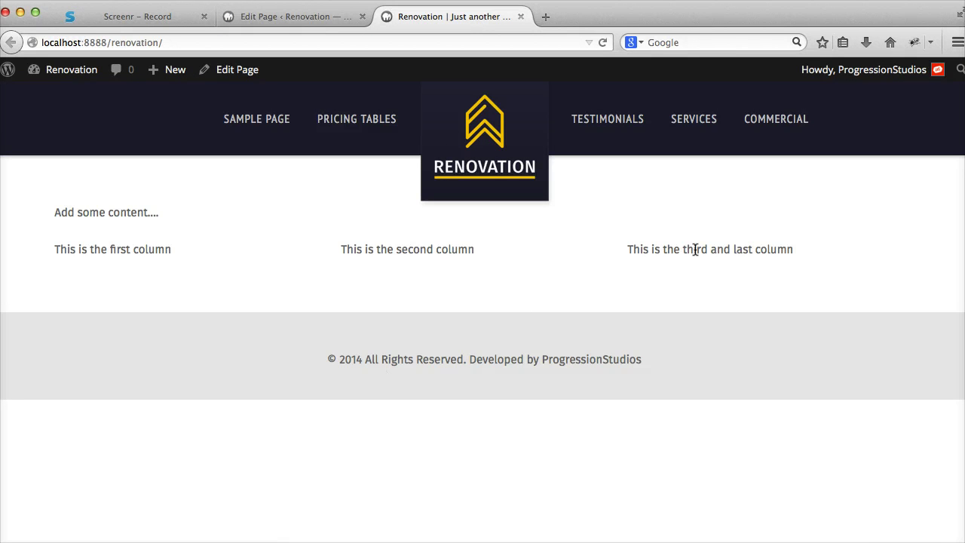
{"action": "left_click_drag", "start_coordinate": [694, 249], "coordinate": [172, 244]}
{"action": "left_click", "coordinate": [172, 244]}
{"action": "left_click_drag", "start_coordinate": [98, 212], "coordinate": [780, 251]}
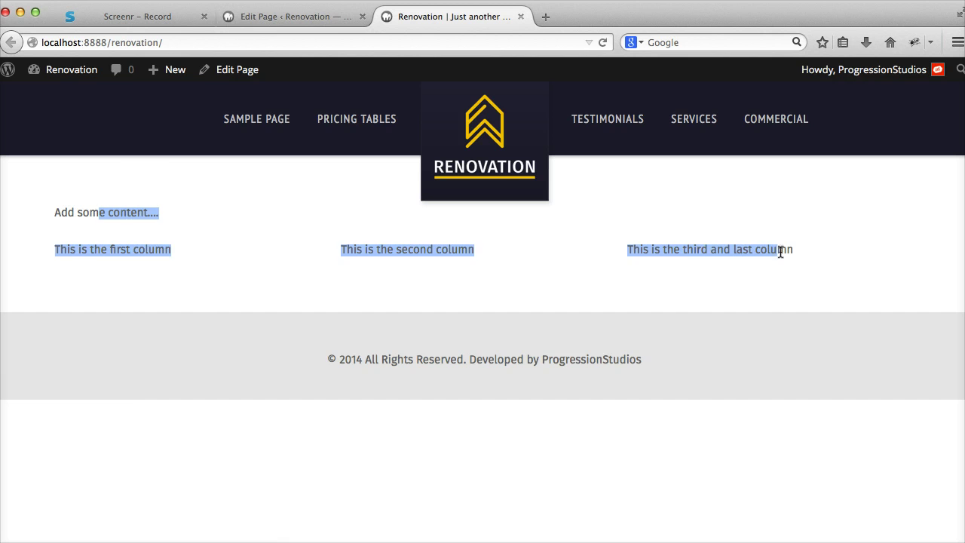
Open the site's Widgets screen, collapse the Sidebar area and expand Homepage Widgets and Home: Widgets on all Pages.
{"action": "left_click", "coordinate": [781, 251]}
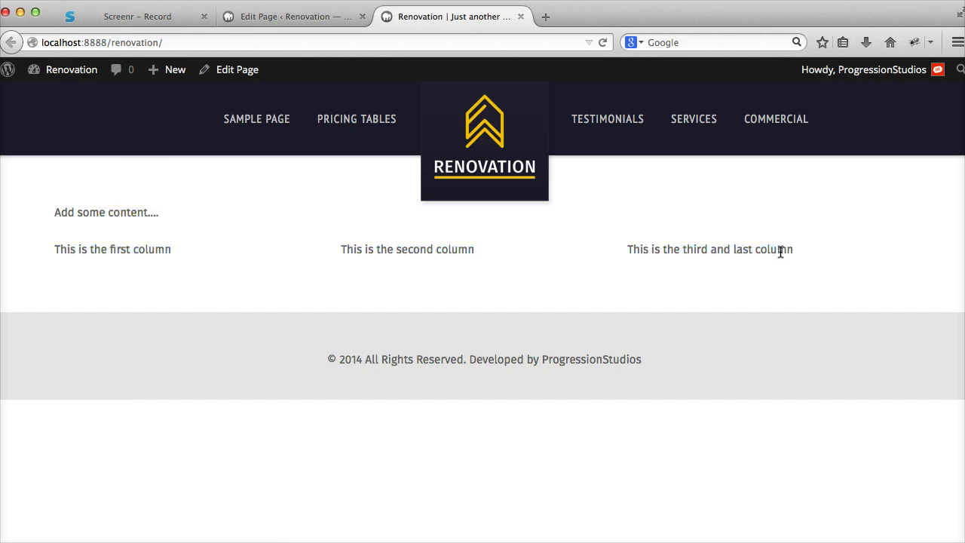
{"action": "left_click", "coordinate": [336, 24]}
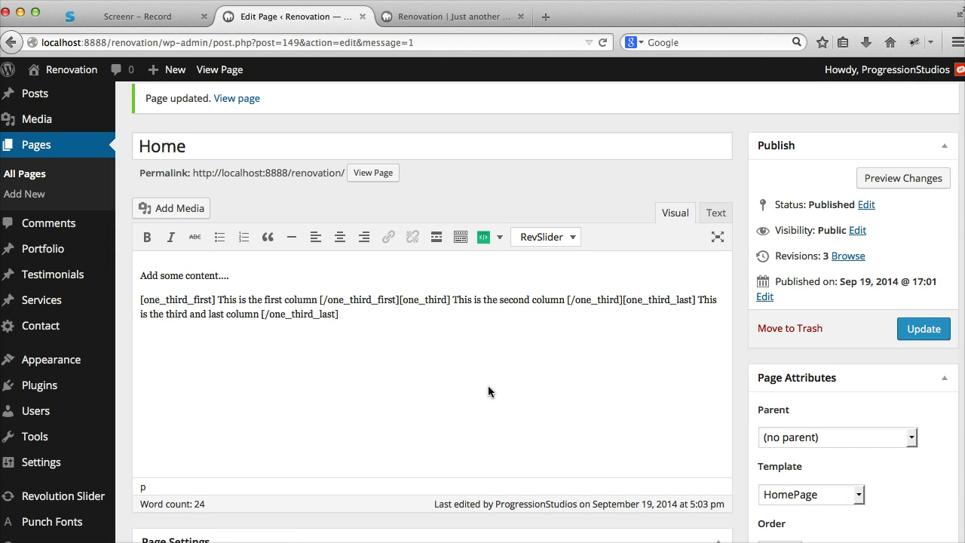
{"action": "mouse_move", "coordinate": [37, 362]}
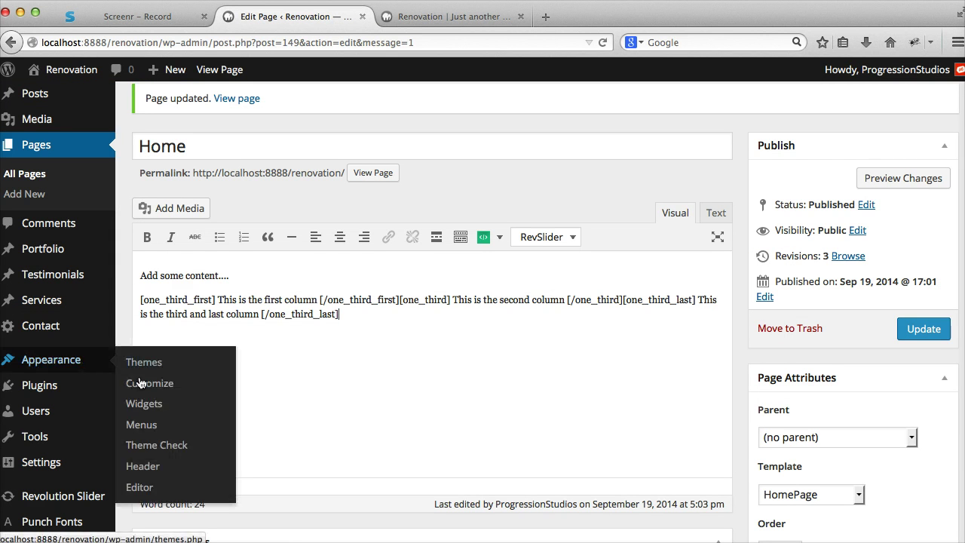
{"action": "left_click", "coordinate": [150, 405]}
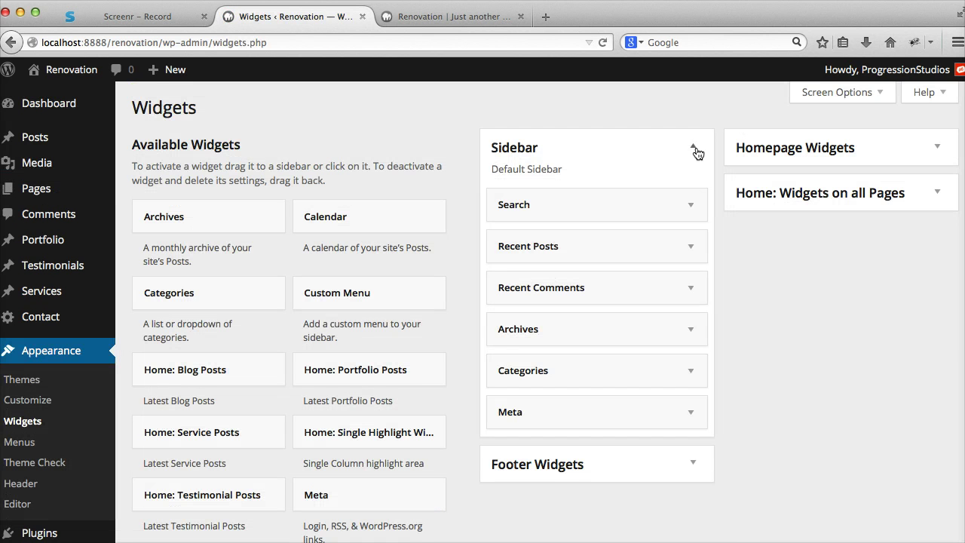
{"action": "left_click", "coordinate": [694, 148]}
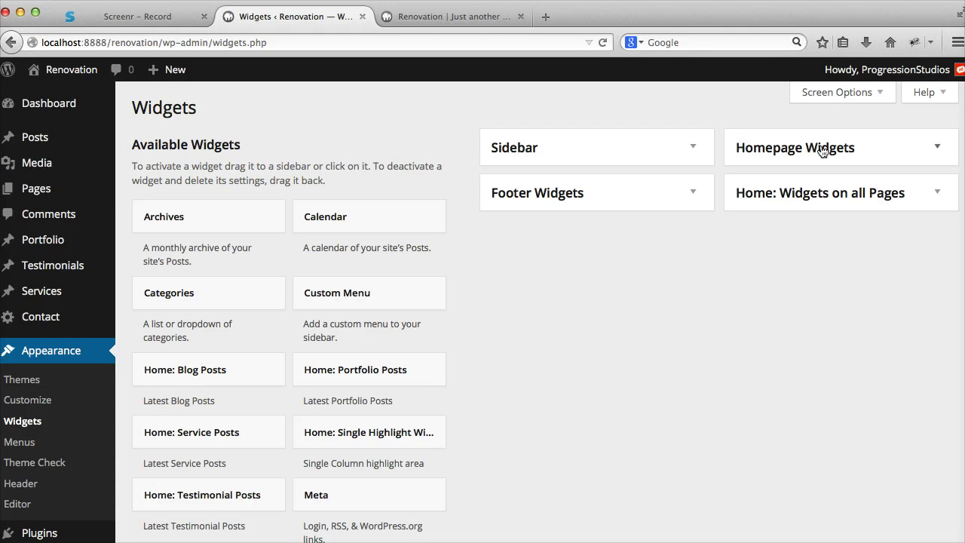
{"action": "left_click", "coordinate": [823, 151]}
{"action": "left_click", "coordinate": [813, 256]}
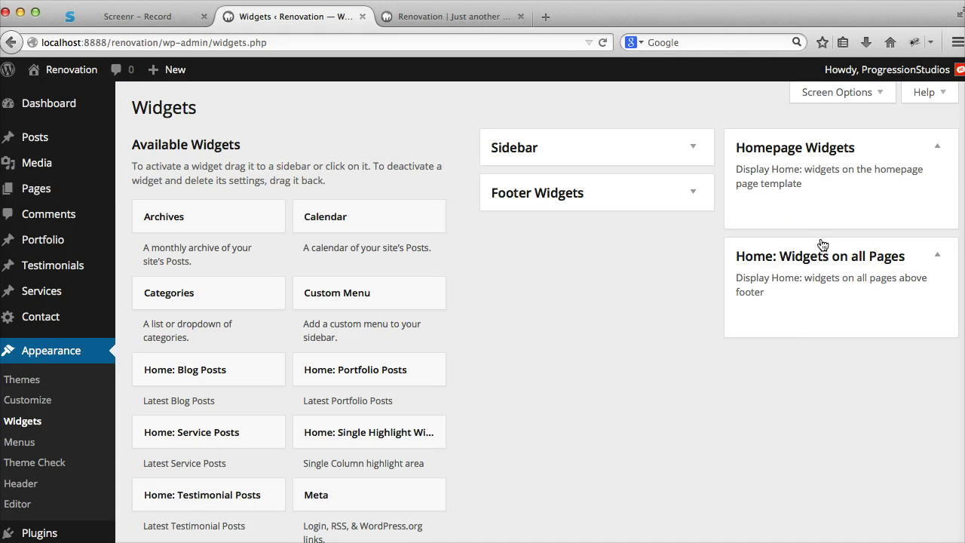
Examine the two home widget areas and the available widgets whose names start with Home.
{"action": "left_click", "coordinate": [897, 262]}
{"action": "left_click", "coordinate": [898, 263]}
{"action": "left_click", "coordinate": [856, 152]}
{"action": "left_click", "coordinate": [835, 153]}
{"action": "scroll", "coordinate": [676, 294], "scroll_direction": "down", "scroll_amount": 3}
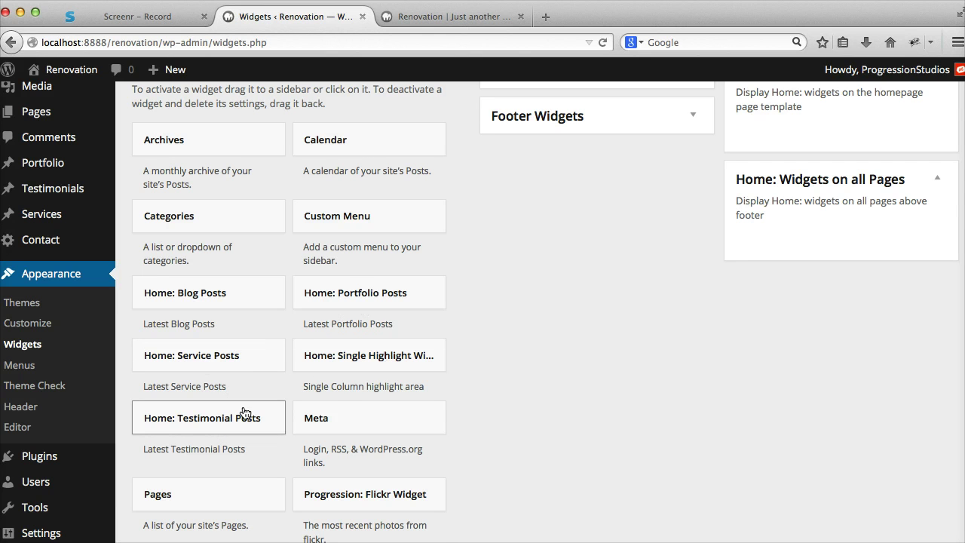
{"action": "scroll", "coordinate": [264, 334], "scroll_direction": "up", "scroll_amount": 2}
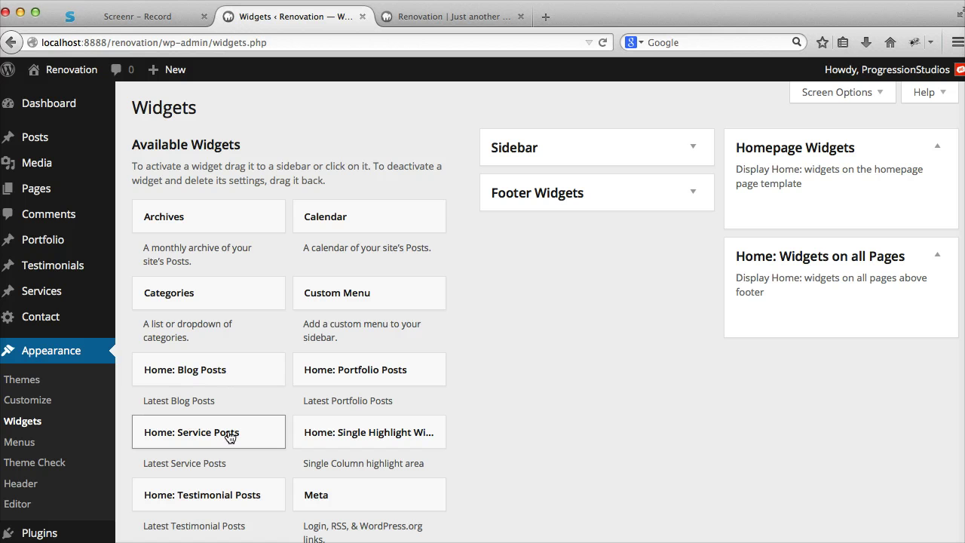
Add the Home: Service Posts widget to the Homepage Widgets area and save it with its default settings.
{"action": "left_click_drag", "start_coordinate": [227, 437], "coordinate": [831, 221]}
{"action": "scroll", "coordinate": [830, 220], "scroll_direction": "down", "scroll_amount": 2}
{"action": "left_click", "coordinate": [850, 220]}
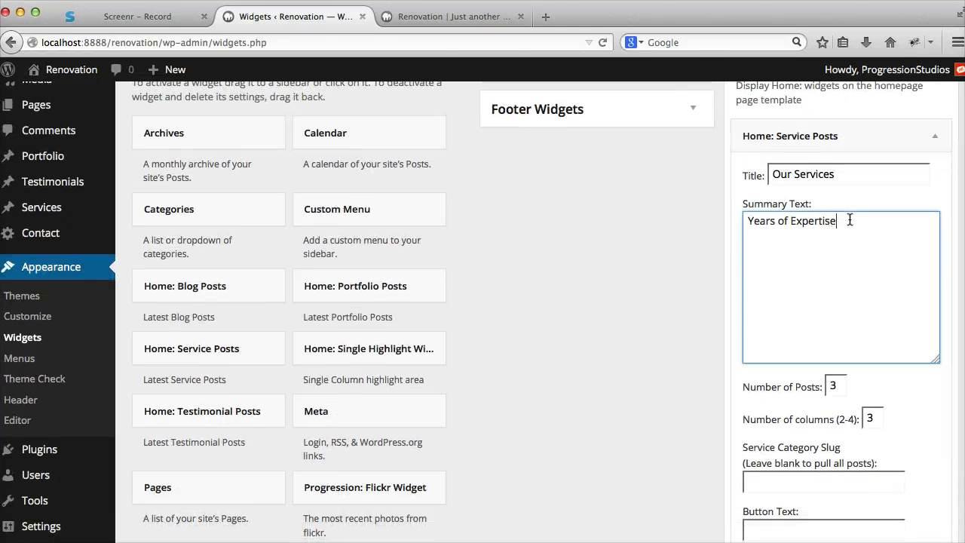
{"action": "scroll", "coordinate": [856, 220], "scroll_direction": "down", "scroll_amount": 4}
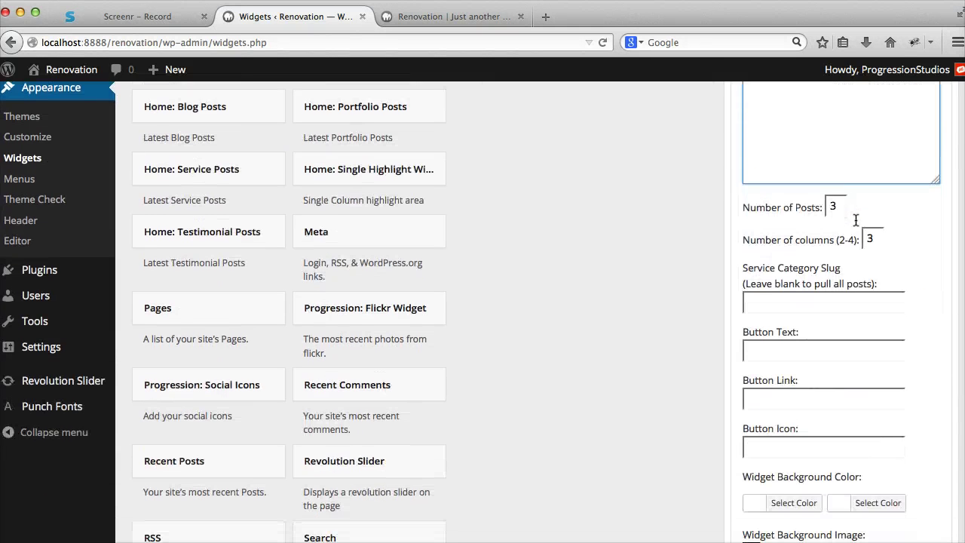
{"action": "scroll", "coordinate": [856, 220], "scroll_direction": "down", "scroll_amount": 3}
{"action": "left_click", "coordinate": [919, 497]}
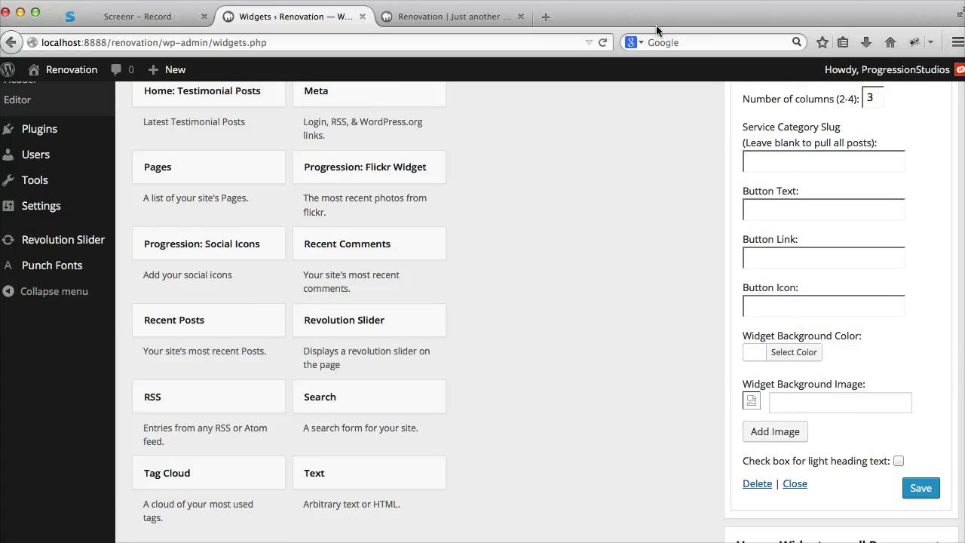
Reload the live front page and examine the new Our Services section with its service posts.
{"action": "left_click", "coordinate": [453, 16]}
{"action": "key", "text": "super+r"}
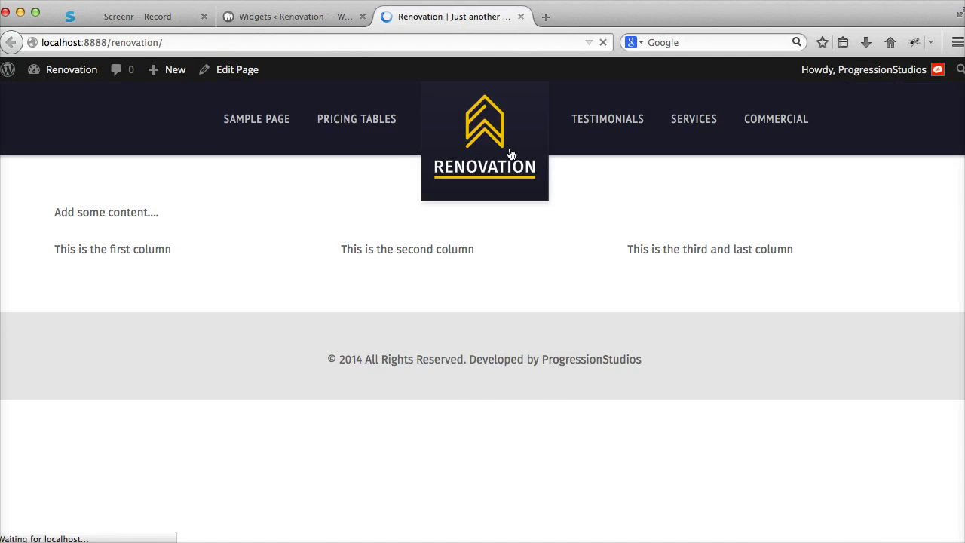
{"action": "scroll", "coordinate": [514, 149], "scroll_direction": "down", "scroll_amount": 3}
{"action": "scroll", "coordinate": [377, 223], "scroll_direction": "down", "scroll_amount": 3}
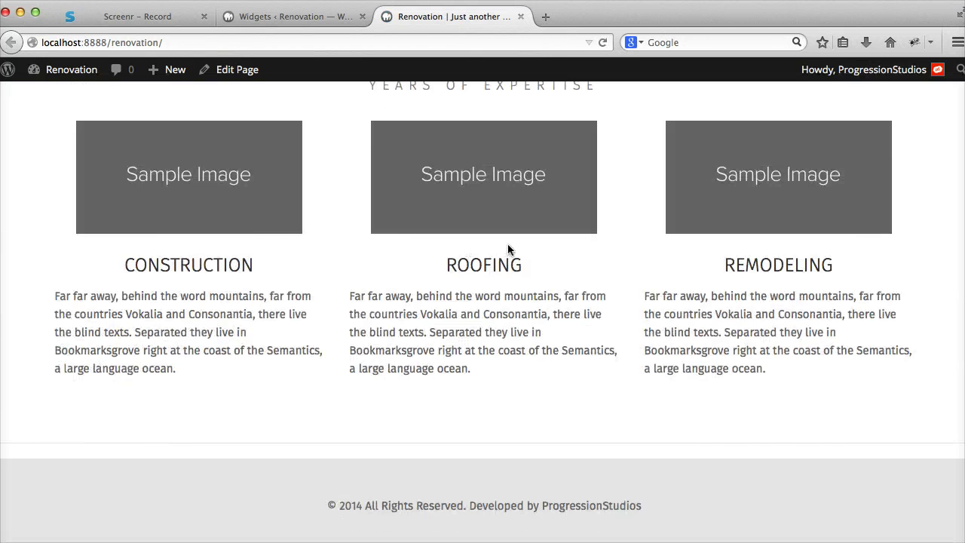
{"action": "scroll", "coordinate": [508, 249], "scroll_direction": "up", "scroll_amount": 3}
{"action": "scroll", "coordinate": [343, 214], "scroll_direction": "down", "scroll_amount": 3}
{"action": "left_click_drag", "start_coordinate": [181, 334], "coordinate": [383, 254]}
{"action": "left_click", "coordinate": [731, 299]}
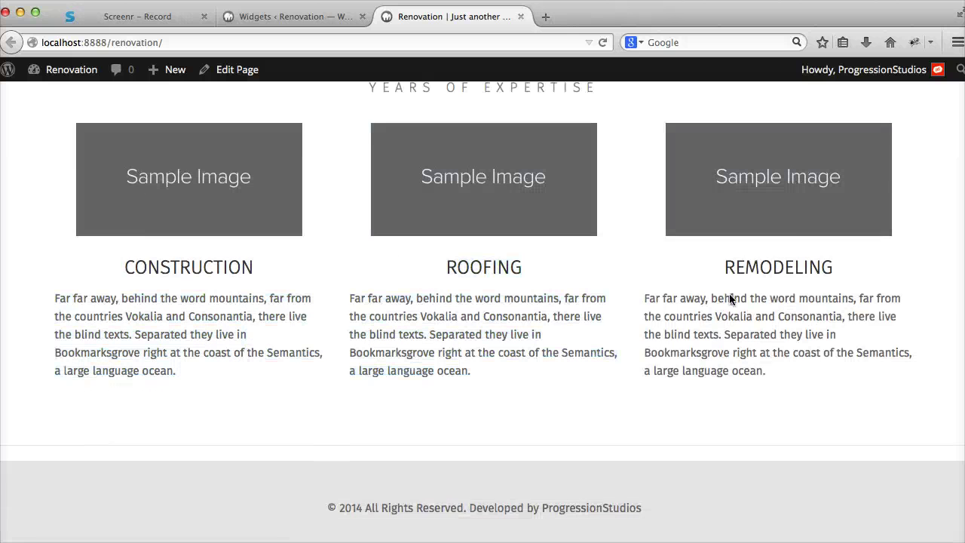
Compare the Service Posts widget's title, summary text, post number and column fields with the services section on the live site.
{"action": "left_click", "coordinate": [293, 18]}
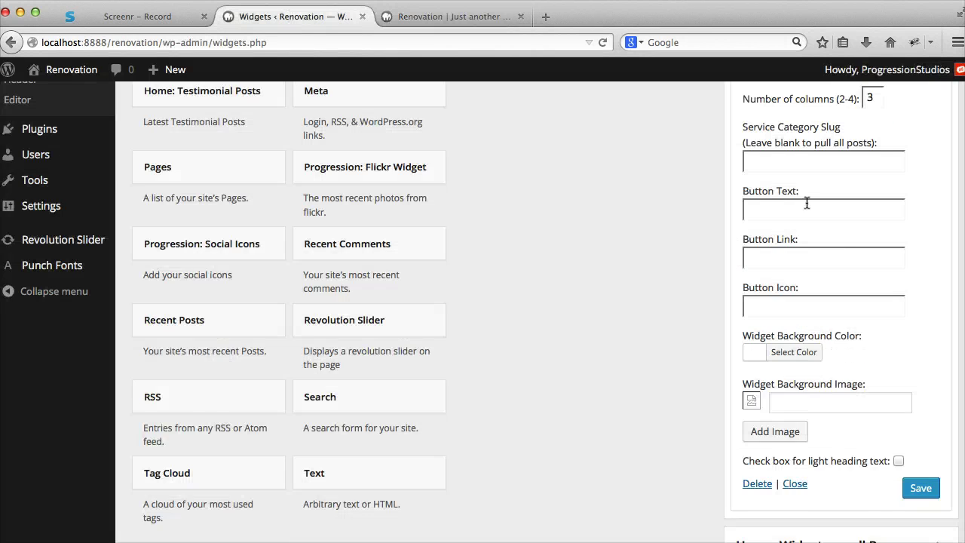
{"action": "scroll", "coordinate": [577, 182], "scroll_direction": "up", "scroll_amount": 6}
{"action": "mouse_move", "coordinate": [56, 295]}
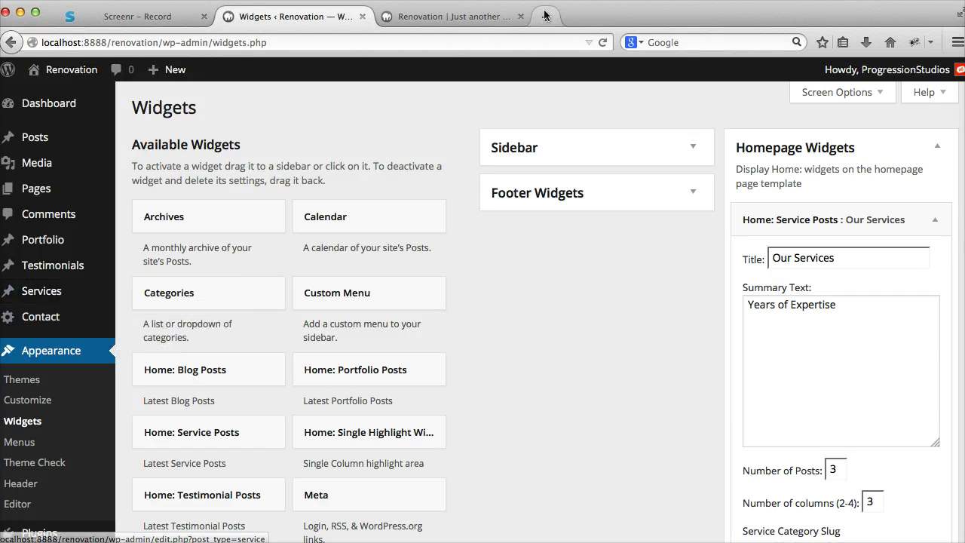
{"action": "left_click", "coordinate": [452, 16]}
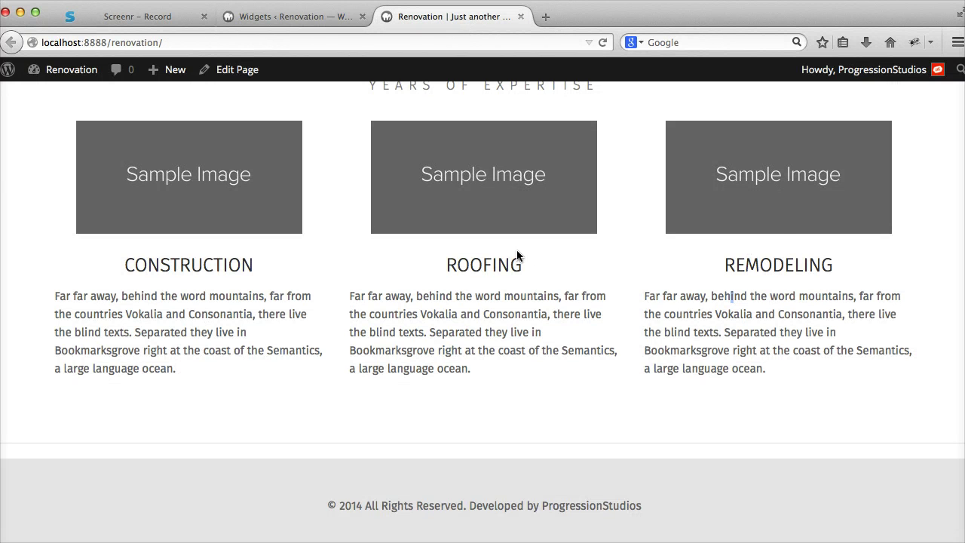
{"action": "left_click", "coordinate": [323, 18]}
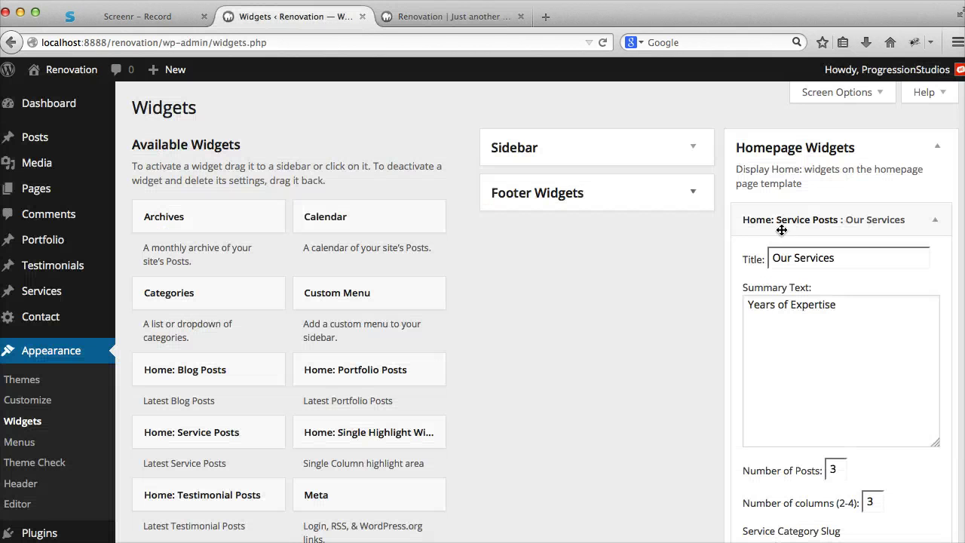
{"action": "triple_click", "coordinate": [919, 304]}
{"action": "scroll", "coordinate": [812, 298], "scroll_direction": "down", "scroll_amount": 5}
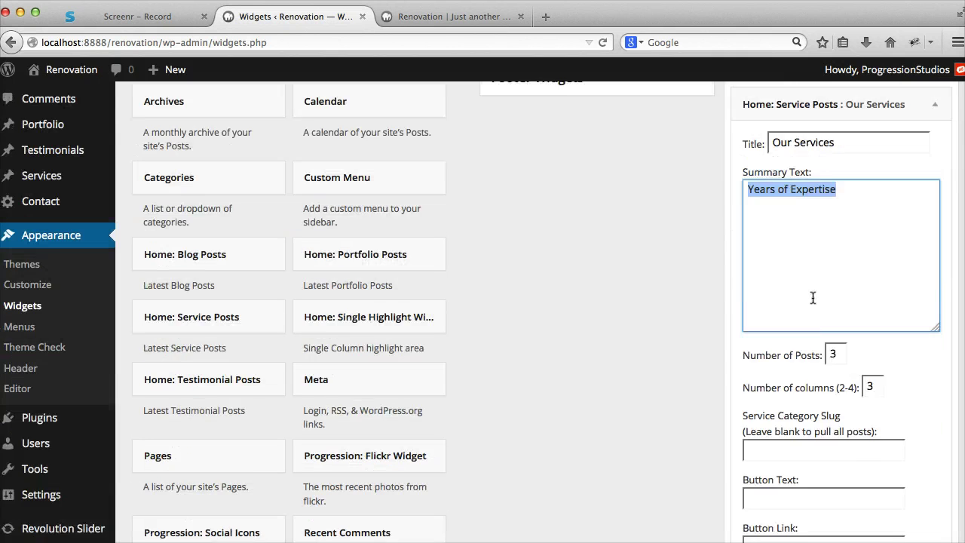
{"action": "left_click", "coordinate": [863, 246]}
{"action": "scroll", "coordinate": [863, 246], "scroll_direction": "down", "scroll_amount": 1}
{"action": "key", "text": "Tab"}
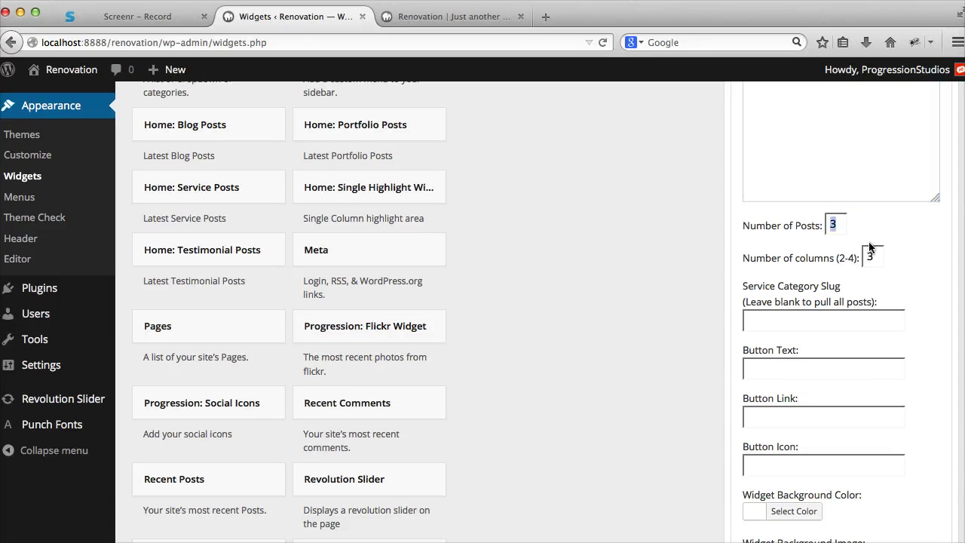
{"action": "key", "text": "Tab"}
Set the Service Posts widget to 4 posts in 2 columns and save it.
{"action": "double_click", "coordinate": [835, 226]}
{"action": "type", "text": "4"}
{"action": "key", "text": "Tab"}
{"action": "type", "text": "2"}
{"action": "scroll", "coordinate": [856, 312], "scroll_direction": "down", "scroll_amount": 3}
{"action": "left_click", "coordinate": [920, 500]}
Refresh the live front page and check the layout of the Our Services section.
{"action": "left_click", "coordinate": [460, 15]}
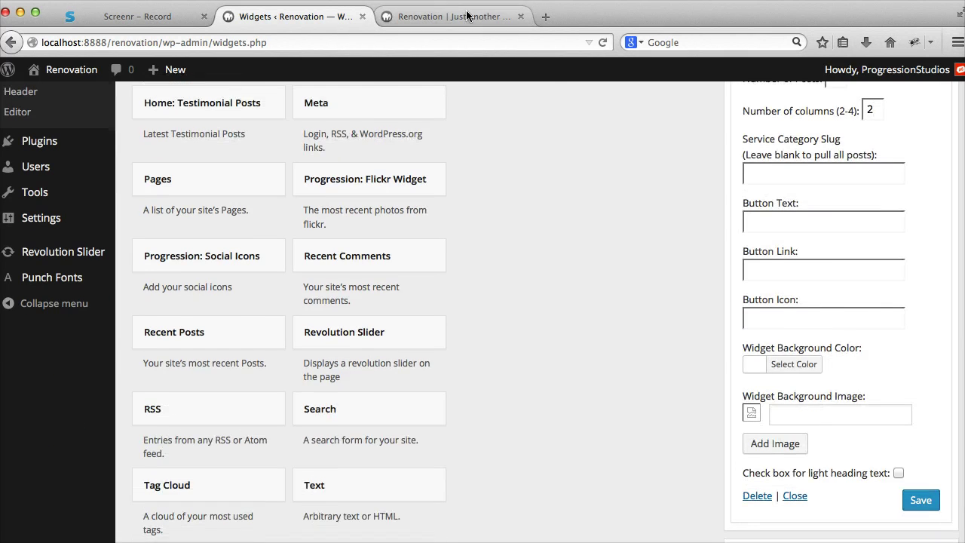
{"action": "scroll", "coordinate": [465, 141], "scroll_direction": "up", "scroll_amount": 5}
{"action": "left_click", "coordinate": [468, 145]}
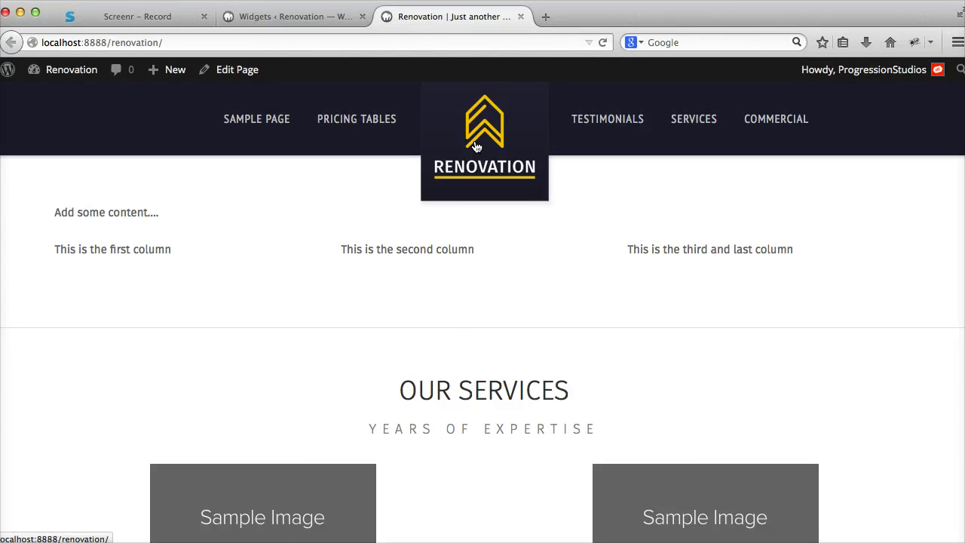
{"action": "scroll", "coordinate": [370, 301], "scroll_direction": "down", "scroll_amount": 10}
{"action": "scroll", "coordinate": [422, 287], "scroll_direction": "up", "scroll_amount": 5}
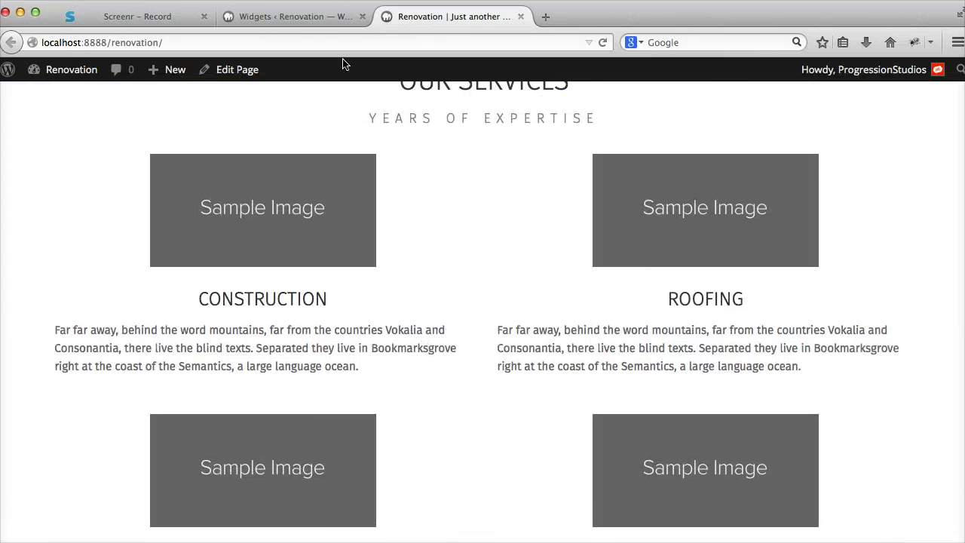
Return to the Service Posts widget settings and examine the Service Category Slug field.
{"action": "left_click", "coordinate": [316, 18]}
{"action": "left_click", "coordinate": [830, 278]}
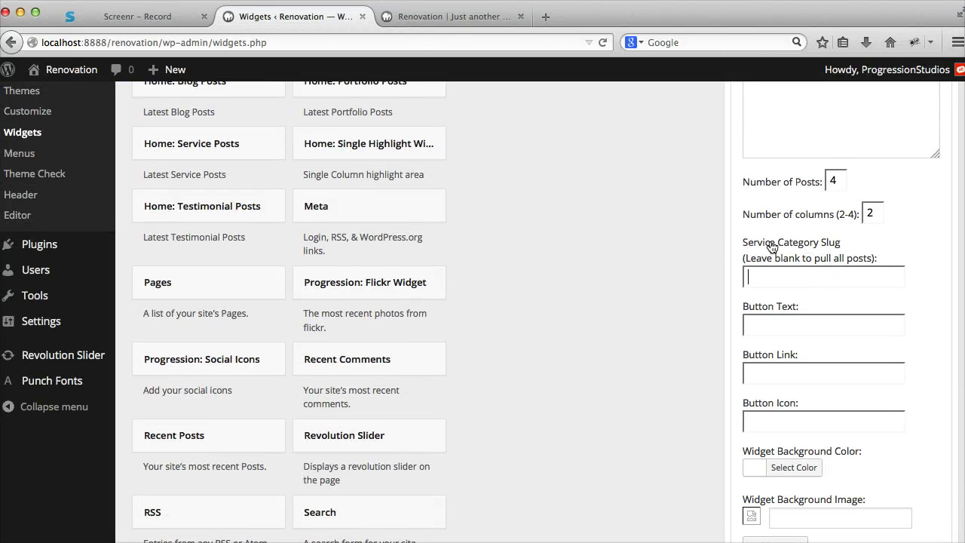
{"action": "scroll", "coordinate": [797, 250], "scroll_direction": "up", "scroll_amount": 2}
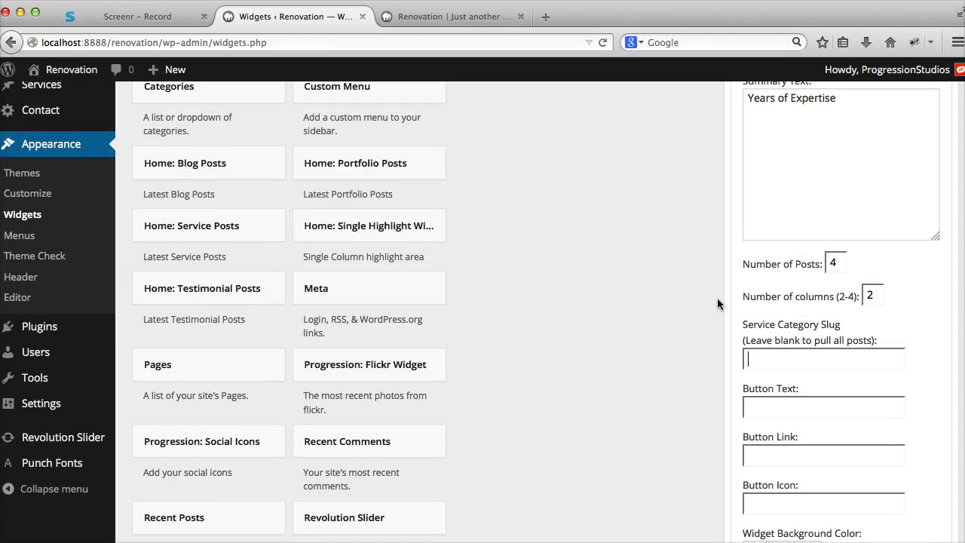
{"action": "scroll", "coordinate": [294, 255], "scroll_direction": "up", "scroll_amount": 5}
{"action": "mouse_move", "coordinate": [77, 292]}
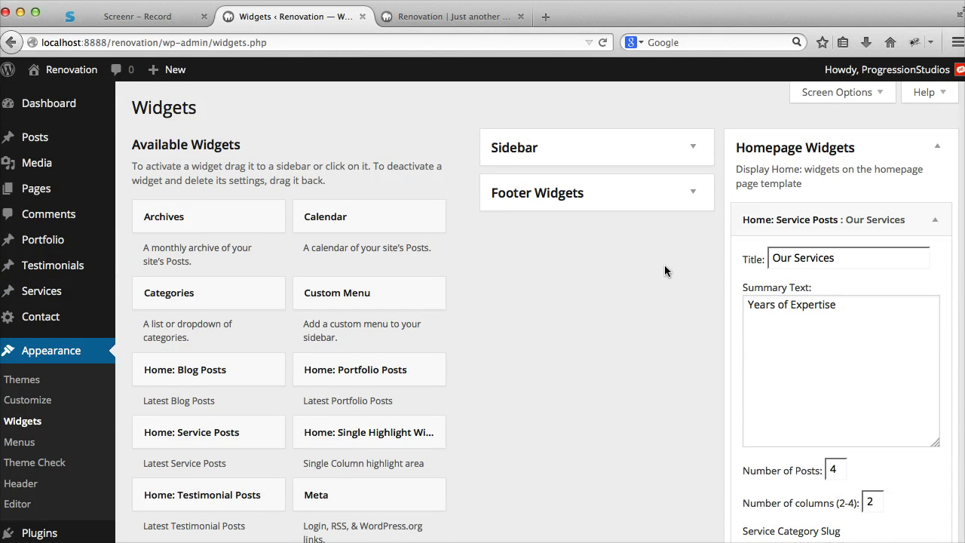
{"action": "scroll", "coordinate": [664, 264], "scroll_direction": "down", "scroll_amount": 6}
{"action": "scroll", "coordinate": [252, 282], "scroll_direction": "up", "scroll_amount": 6}
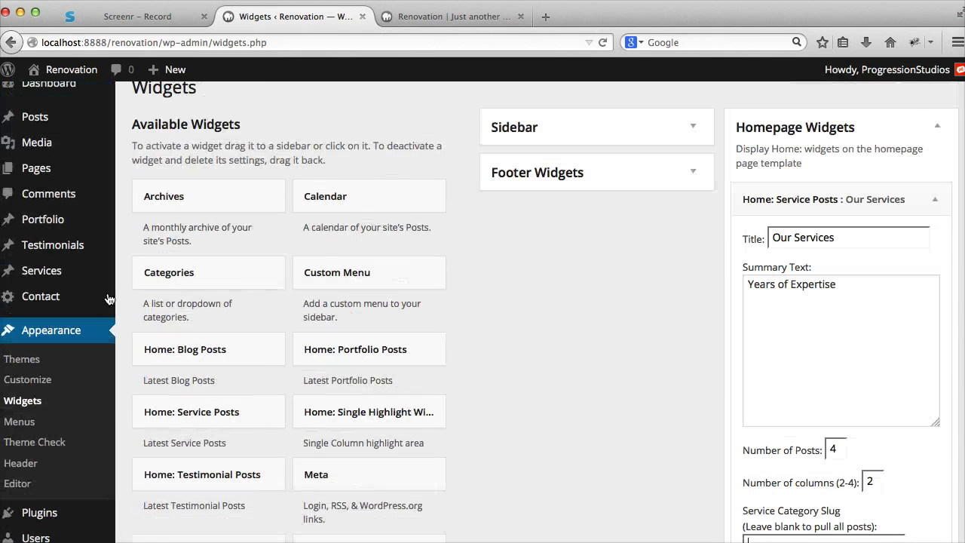
Add a service category named "example category" and copy its slug.
{"action": "mouse_move", "coordinate": [98, 276]}
{"action": "left_click", "coordinate": [147, 312]}
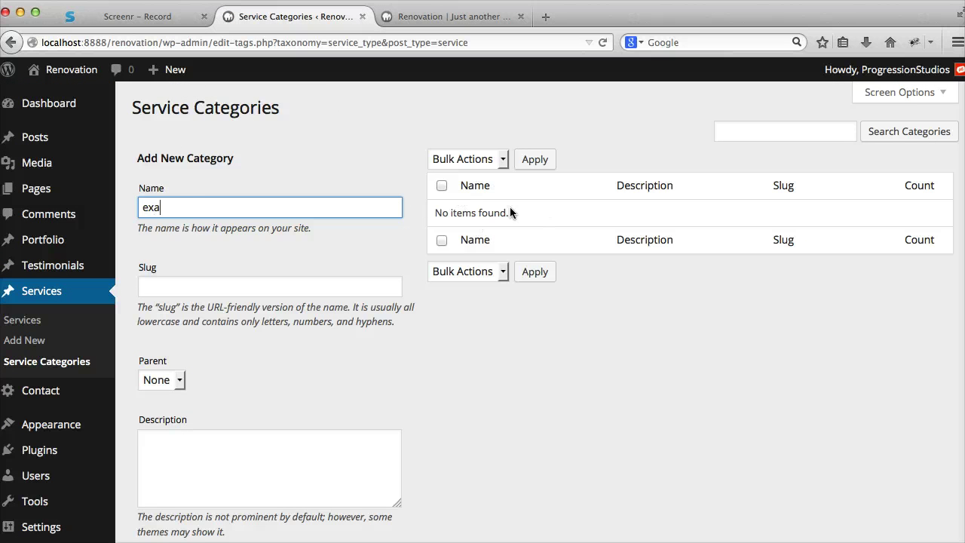
{"action": "type", "text": "example category"}
{"action": "key", "text": "Return"}
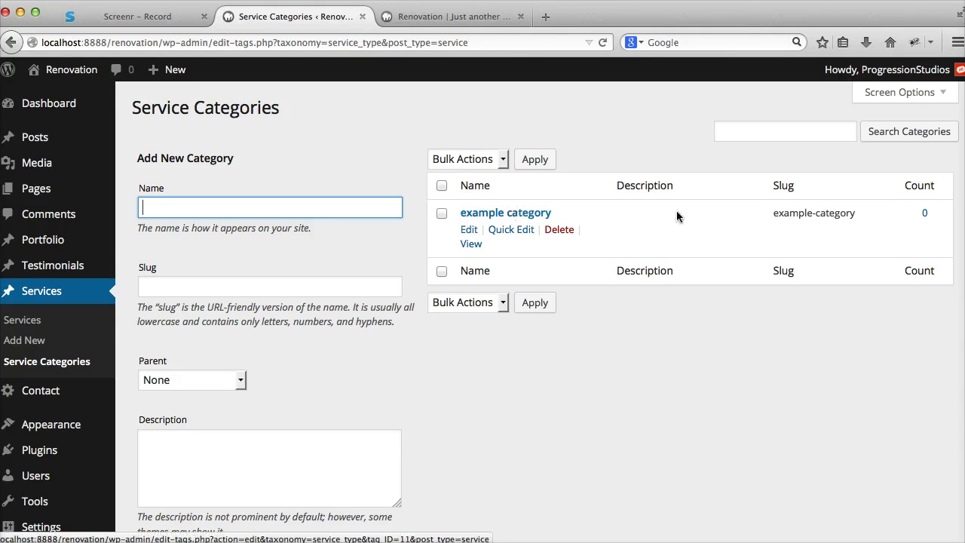
{"action": "left_click_drag", "start_coordinate": [767, 213], "coordinate": [845, 212]}
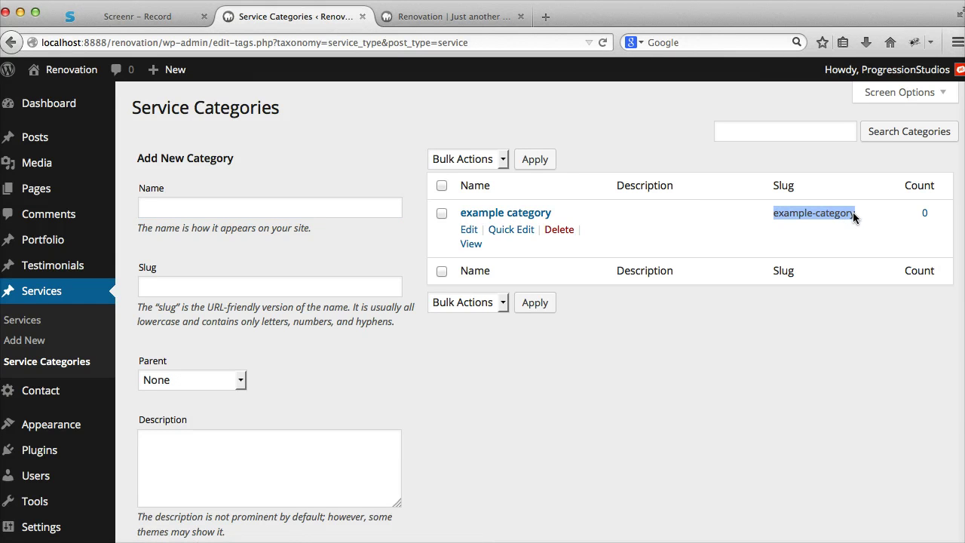
{"action": "right_click", "coordinate": [852, 215]}
{"action": "left_click", "coordinate": [879, 225]}
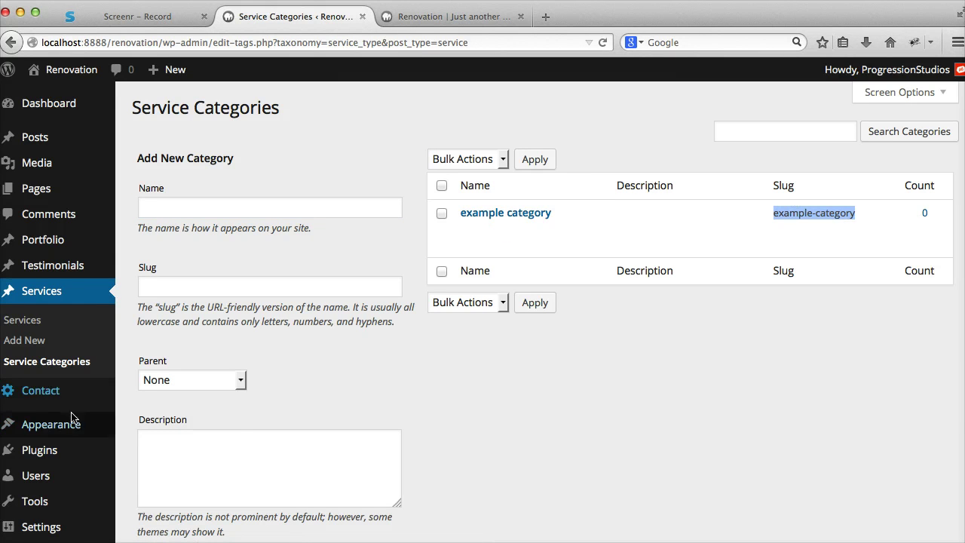
Paste the slug example-category into the homepage Service Posts widget's Service Category Slug field and clear it again.
{"action": "mouse_move", "coordinate": [68, 424]}
{"action": "left_click", "coordinate": [142, 456]}
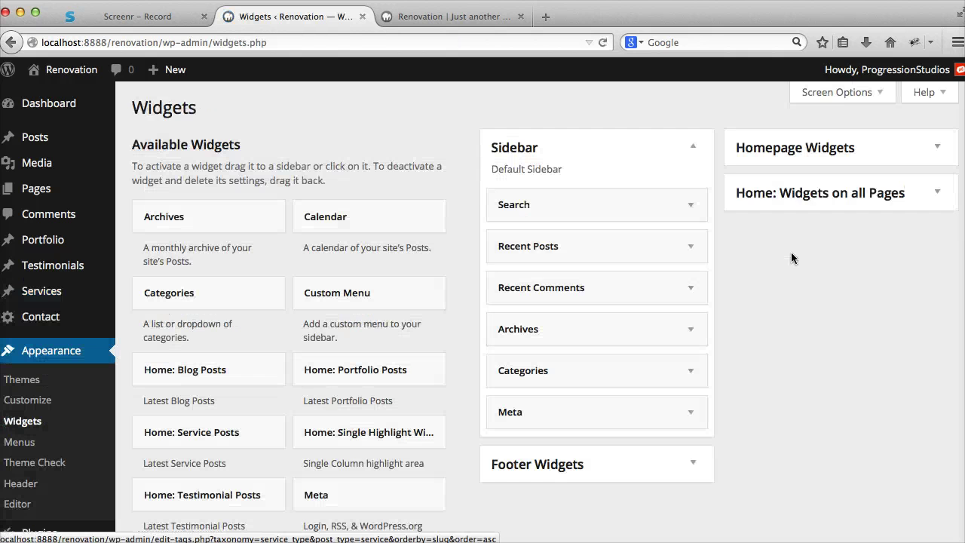
{"action": "left_click", "coordinate": [900, 163]}
{"action": "scroll", "coordinate": [905, 210], "scroll_direction": "down", "scroll_amount": 5}
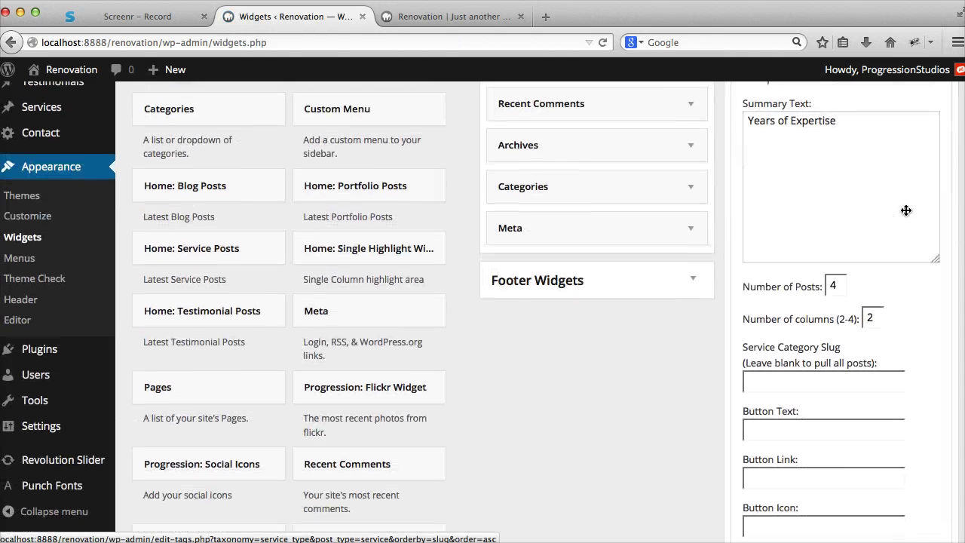
{"action": "right_click", "coordinate": [797, 358]}
{"action": "left_click", "coordinate": [829, 420]}
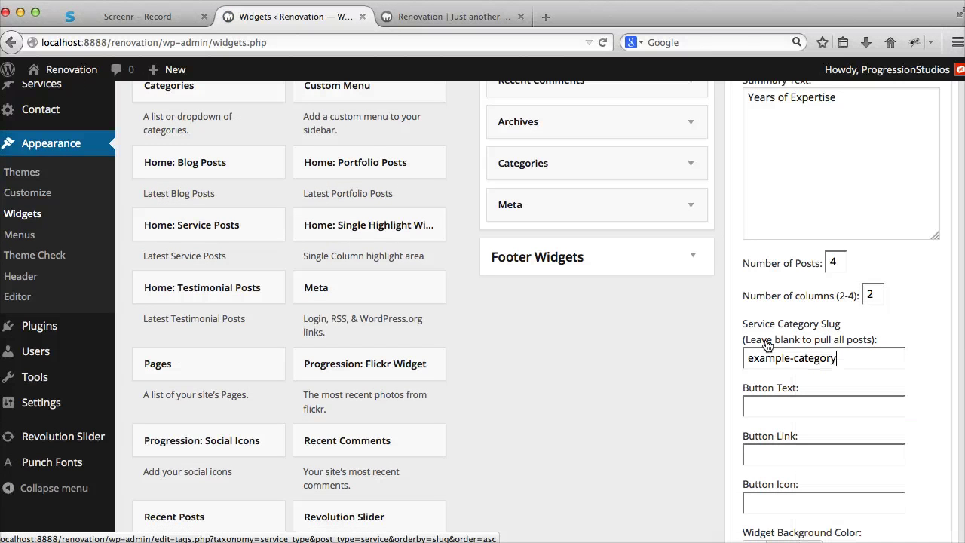
{"action": "left_click_drag", "start_coordinate": [842, 357], "coordinate": [704, 350]}
{"action": "key", "text": "BackSpace"}
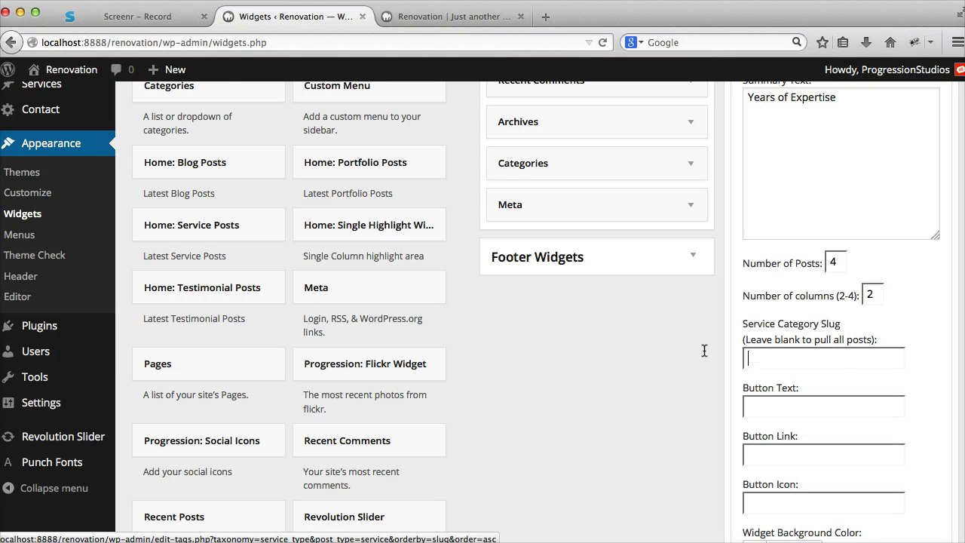
{"action": "left_click", "coordinate": [810, 214]}
{"action": "scroll", "coordinate": [790, 264], "scroll_direction": "down", "scroll_amount": 3}
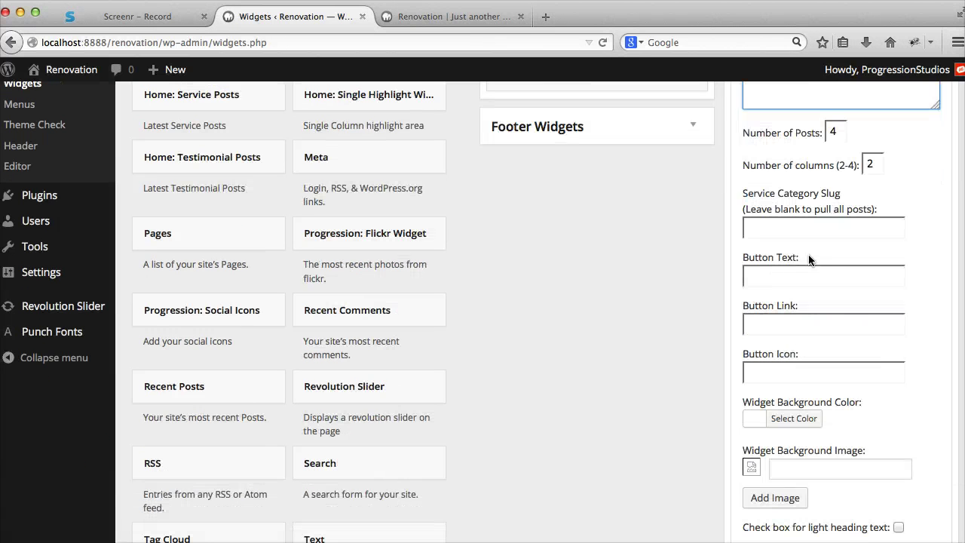
{"action": "scroll", "coordinate": [809, 256], "scroll_direction": "down", "scroll_amount": 2}
{"action": "left_click", "coordinate": [802, 209]}
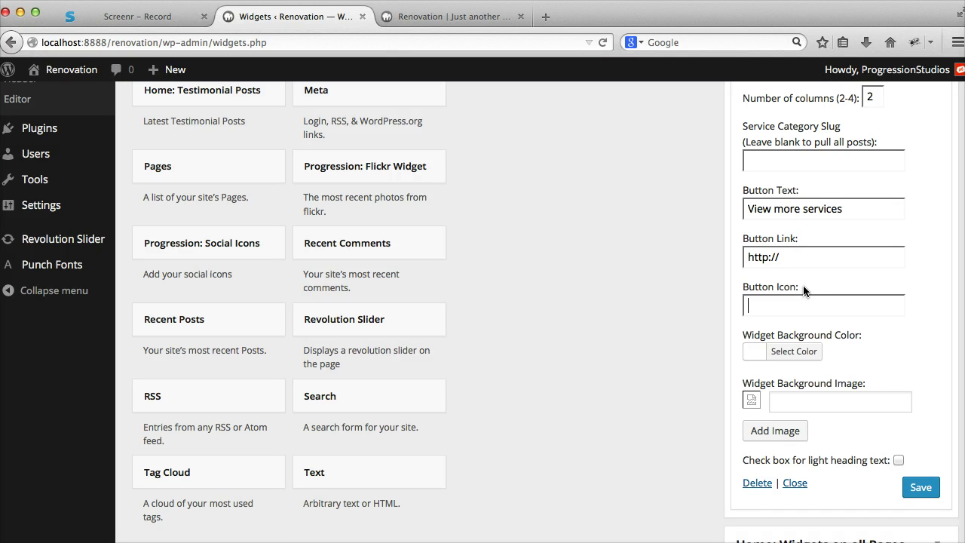
{"action": "left_click_drag", "start_coordinate": [803, 285], "coordinate": [727, 284]}
{"action": "left_click", "coordinate": [782, 296]}
{"action": "left_click", "coordinate": [921, 487]}
Reload the live front page and check the button below the Our Services section.
{"action": "left_click", "coordinate": [447, 17]}
{"action": "scroll", "coordinate": [487, 177], "scroll_direction": "up", "scroll_amount": 5}
{"action": "left_click", "coordinate": [484, 153]}
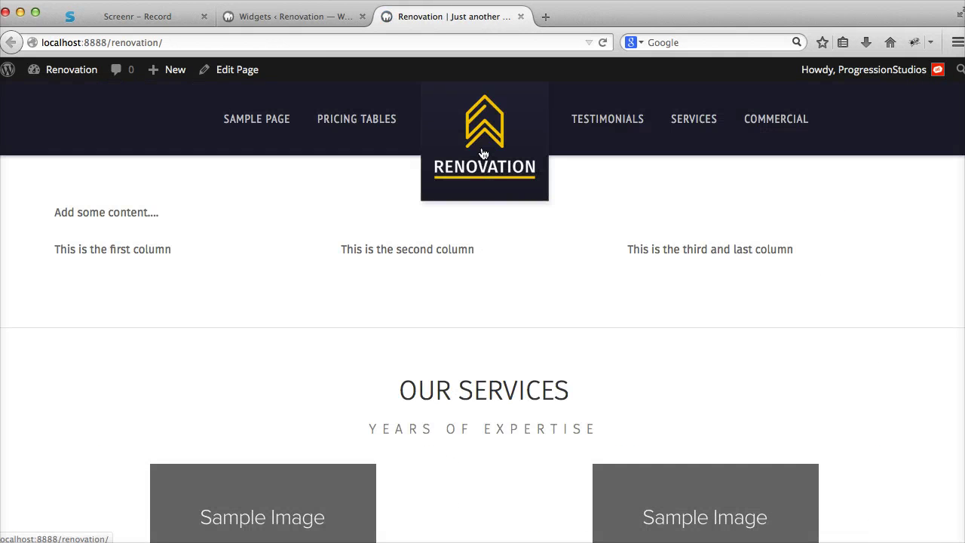
{"action": "scroll", "coordinate": [483, 153], "scroll_direction": "down", "scroll_amount": 10}
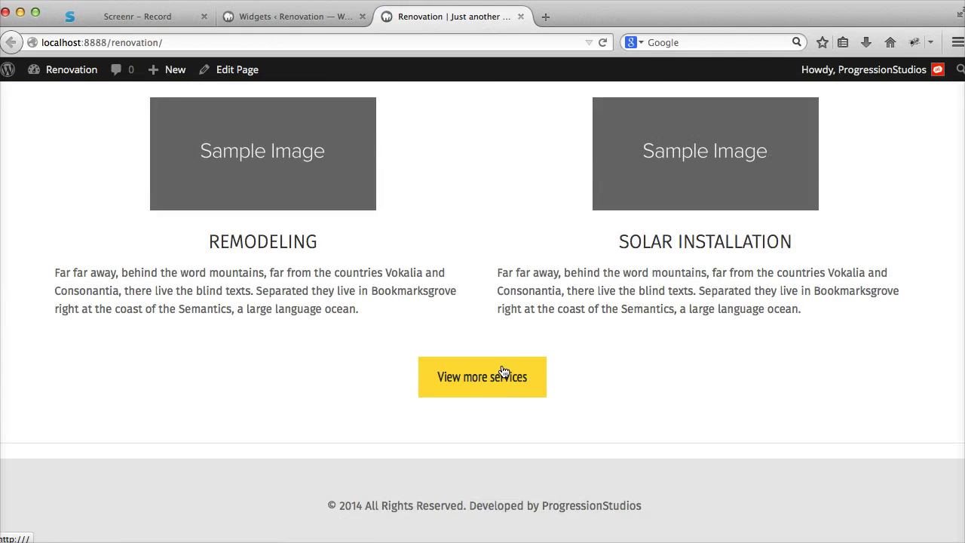
Add a Home: Portfolio Posts widget below Service Posts in the Homepage Widgets area and collapse it.
{"action": "left_click", "coordinate": [315, 17]}
{"action": "scroll", "coordinate": [867, 302], "scroll_direction": "up", "scroll_amount": 10}
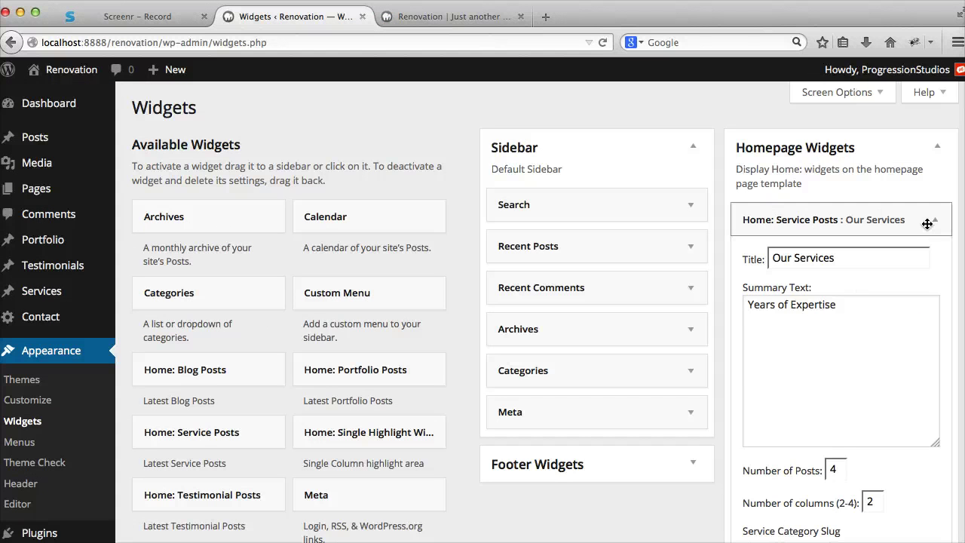
{"action": "left_click", "coordinate": [927, 224]}
{"action": "scroll", "coordinate": [671, 241], "scroll_direction": "down", "scroll_amount": 3}
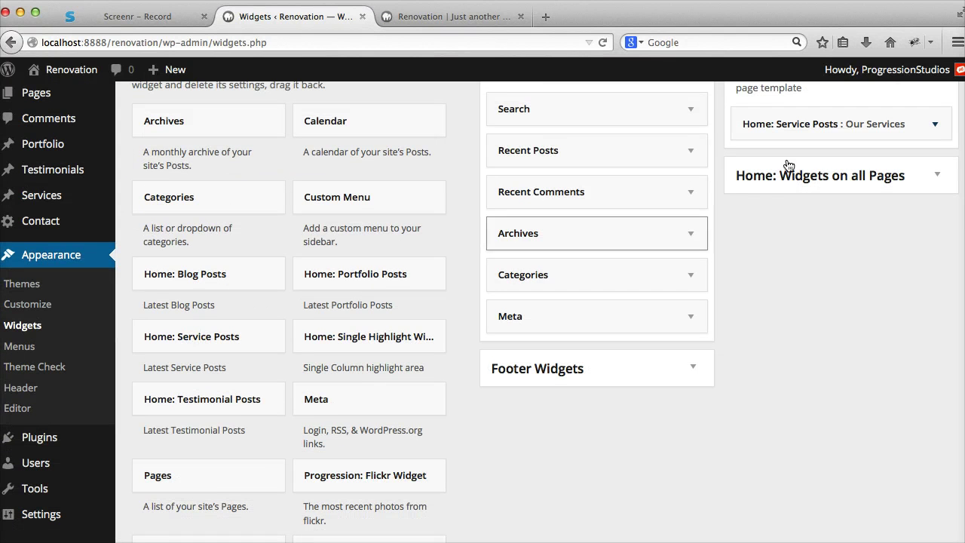
{"action": "left_click_drag", "start_coordinate": [368, 273], "coordinate": [830, 190]}
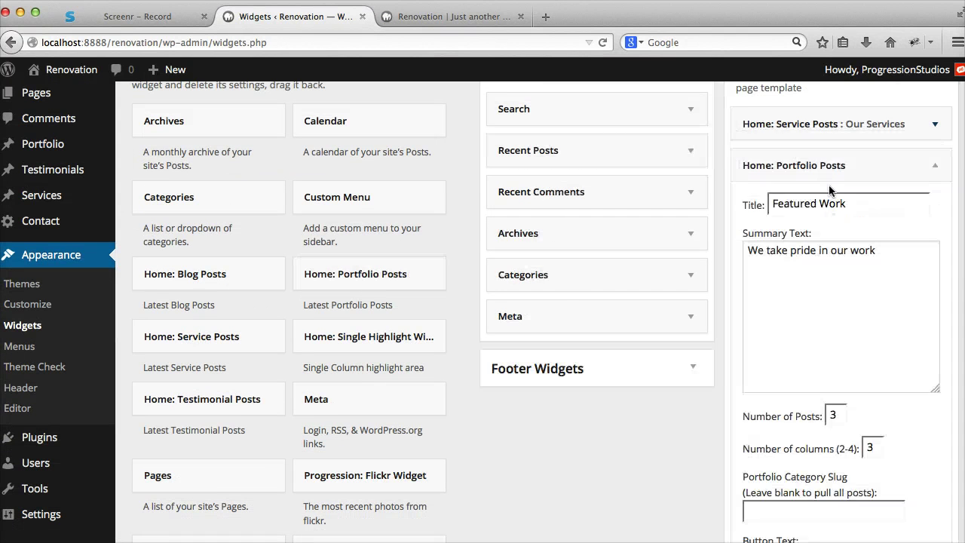
{"action": "left_click", "coordinate": [873, 165]}
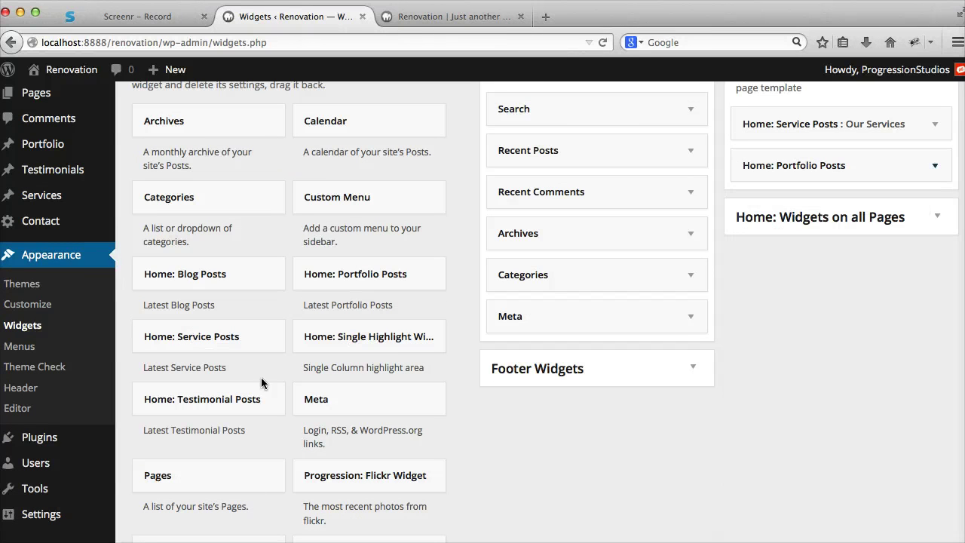
Add a Home: Testimonial Posts widget below Portfolio Posts in the Homepage Widgets area, save it and collapse it.
{"action": "left_click_drag", "start_coordinate": [249, 399], "coordinate": [833, 249]}
{"action": "scroll", "coordinate": [859, 225], "scroll_direction": "down", "scroll_amount": 5}
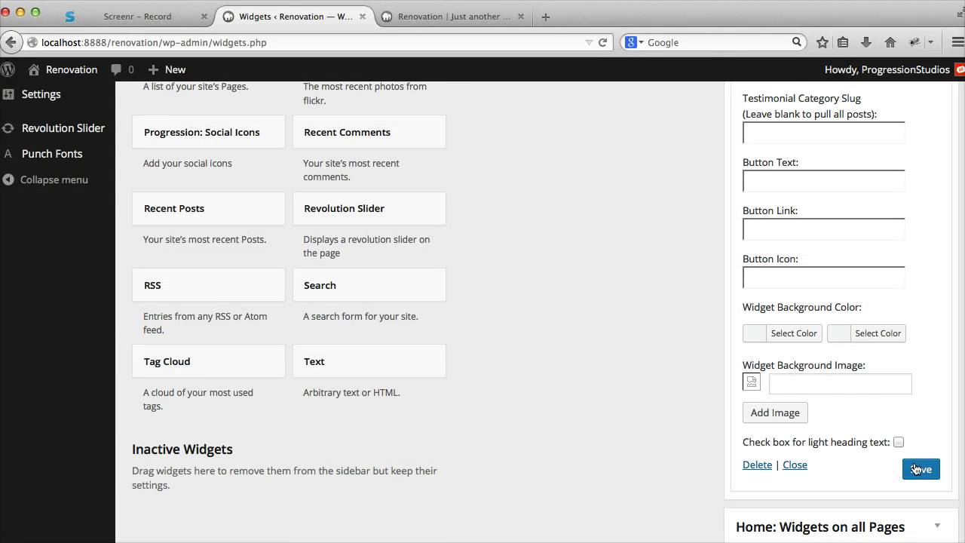
{"action": "scroll", "coordinate": [905, 435], "scroll_direction": "up", "scroll_amount": 10}
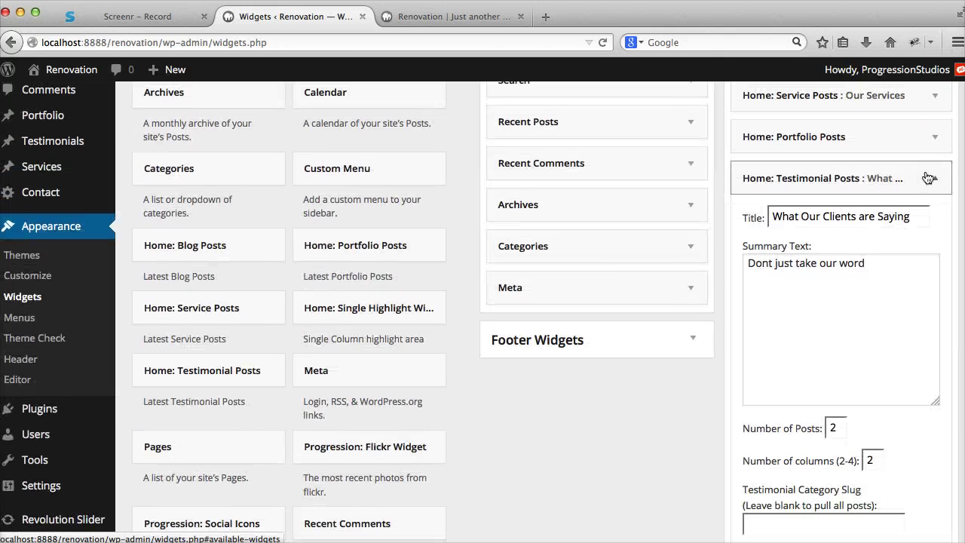
{"action": "left_click", "coordinate": [933, 187]}
Enable light heading text in the homepage Portfolio Posts widget and save it.
{"action": "left_click", "coordinate": [939, 137]}
{"action": "scroll", "coordinate": [803, 209], "scroll_direction": "down", "scroll_amount": 5}
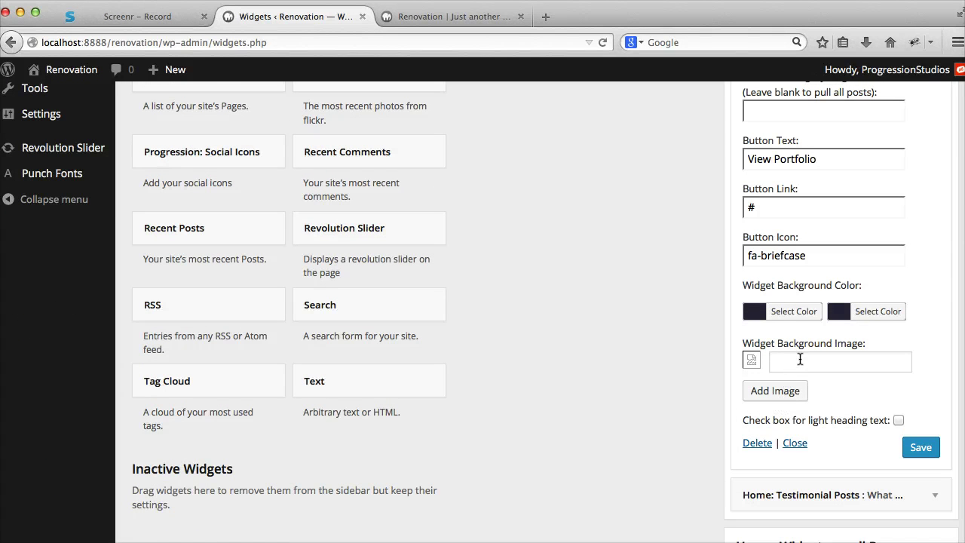
{"action": "left_click", "coordinate": [806, 315]}
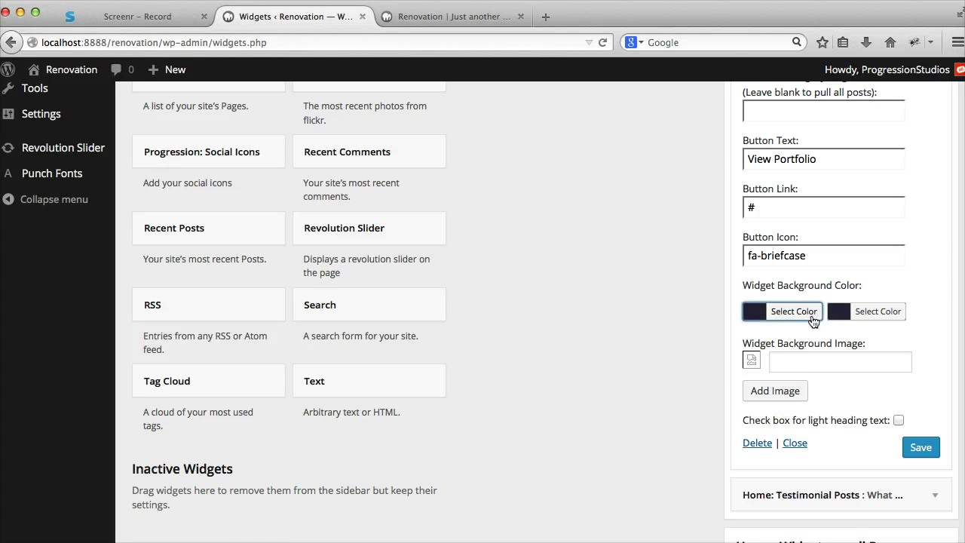
{"action": "left_click", "coordinate": [898, 422]}
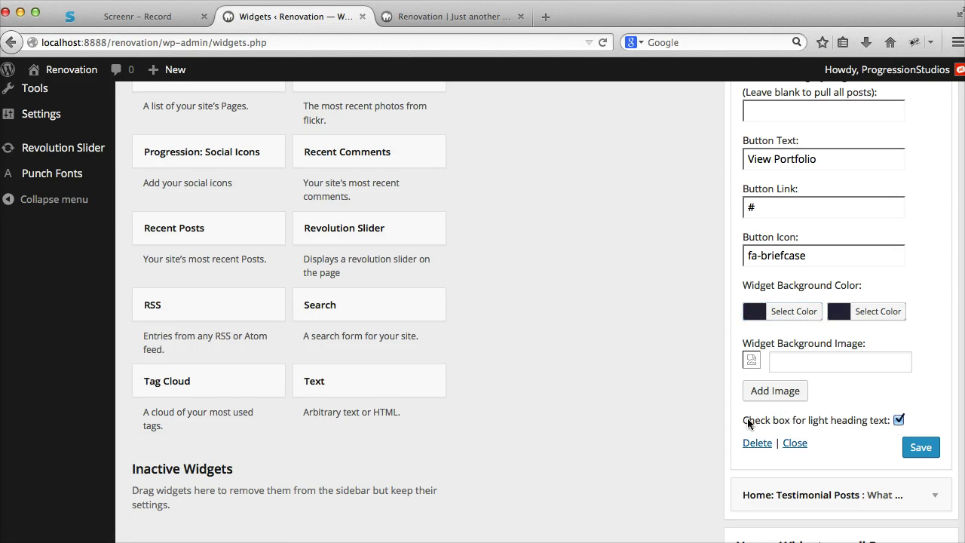
{"action": "left_click", "coordinate": [920, 447]}
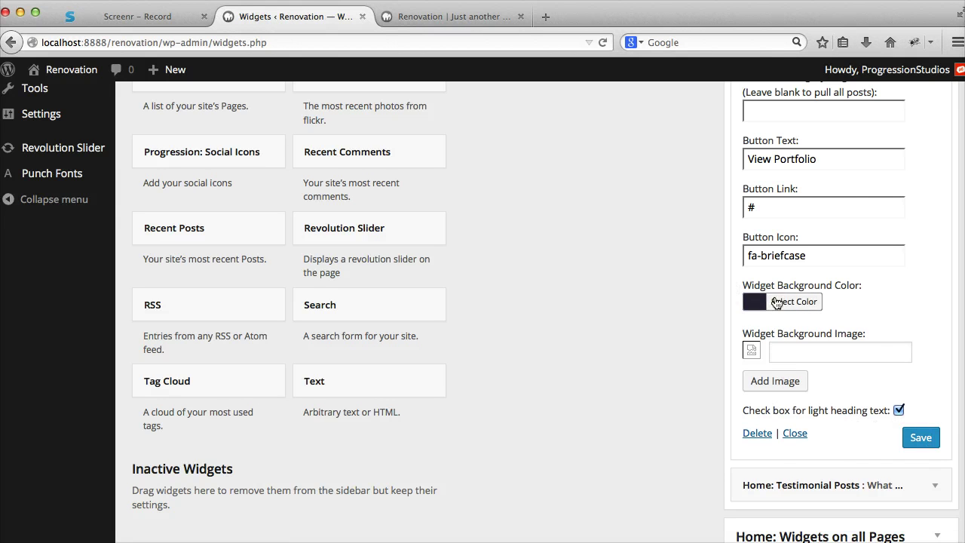
Refresh the live front page and examine the Featured Work and What Our Clients Are Saying sections.
{"action": "scroll", "coordinate": [784, 297], "scroll_direction": "up", "scroll_amount": 5}
{"action": "left_click", "coordinate": [434, 18]}
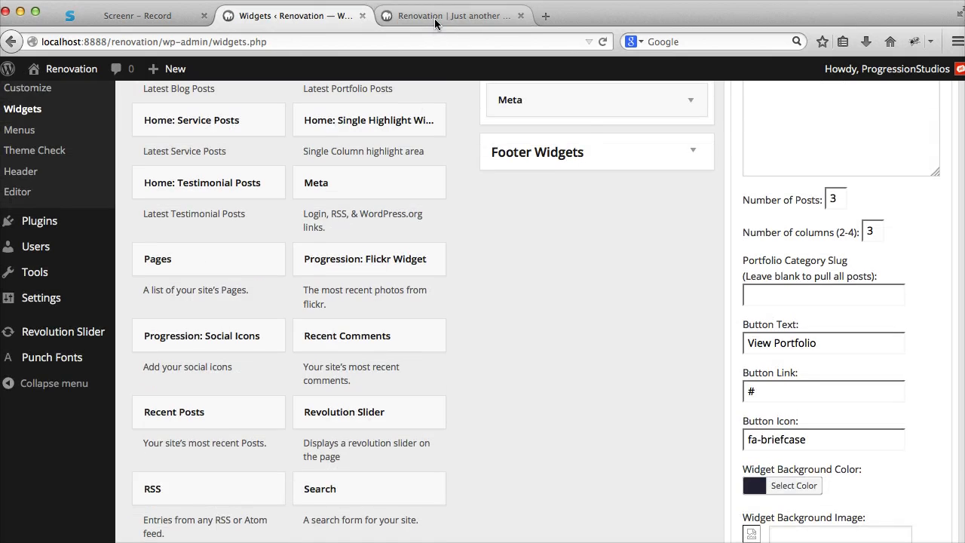
{"action": "key", "text": "super+r"}
{"action": "scroll", "coordinate": [511, 241], "scroll_direction": "down", "scroll_amount": 10}
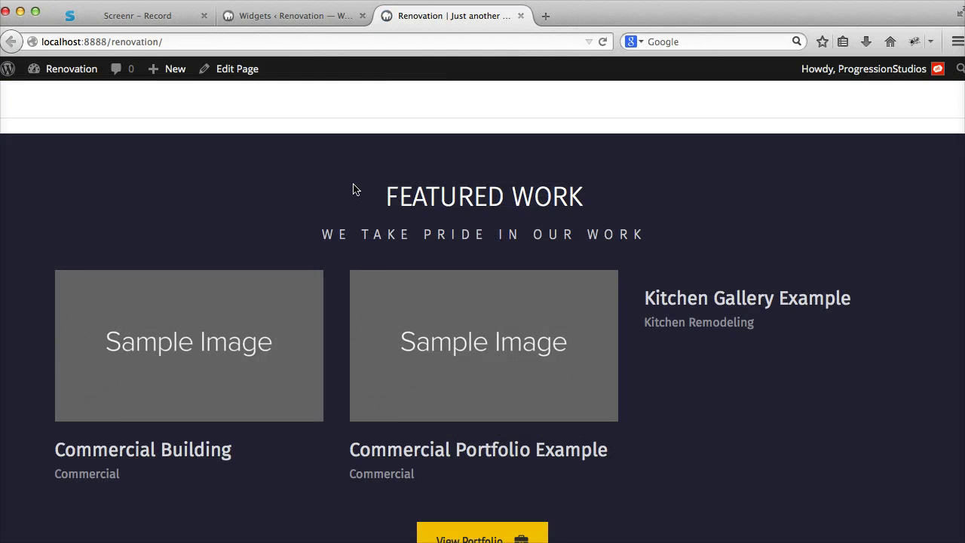
{"action": "left_click_drag", "start_coordinate": [355, 189], "coordinate": [782, 420]}
{"action": "left_click", "coordinate": [775, 413]}
{"action": "scroll", "coordinate": [774, 414], "scroll_direction": "down", "scroll_amount": 4}
{"action": "scroll", "coordinate": [775, 414], "scroll_direction": "up", "scroll_amount": 3}
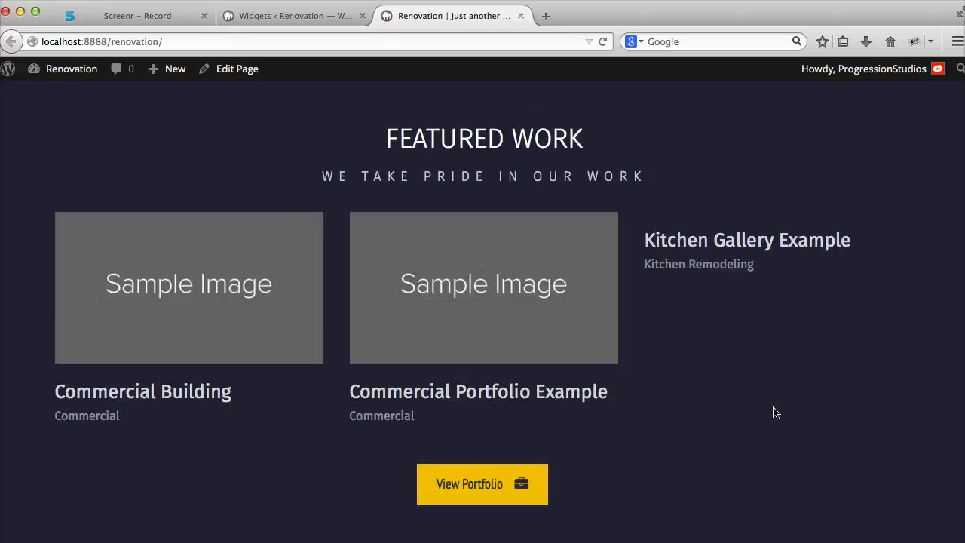
{"action": "scroll", "coordinate": [577, 276], "scroll_direction": "up", "scroll_amount": 2}
{"action": "scroll", "coordinate": [577, 276], "scroll_direction": "down", "scroll_amount": 7}
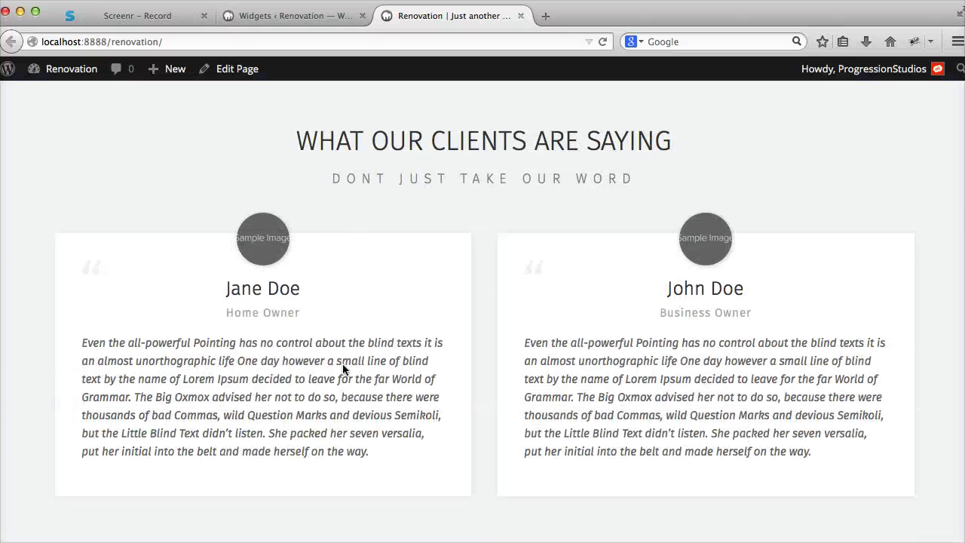
{"action": "scroll", "coordinate": [342, 363], "scroll_direction": "down", "scroll_amount": 5}
{"action": "scroll", "coordinate": [351, 360], "scroll_direction": "up", "scroll_amount": 5}
Return to the widget settings, collapse the Homepage Widgets area and expand the Home: Widgets on all Pages area.
{"action": "left_click", "coordinate": [288, 20]}
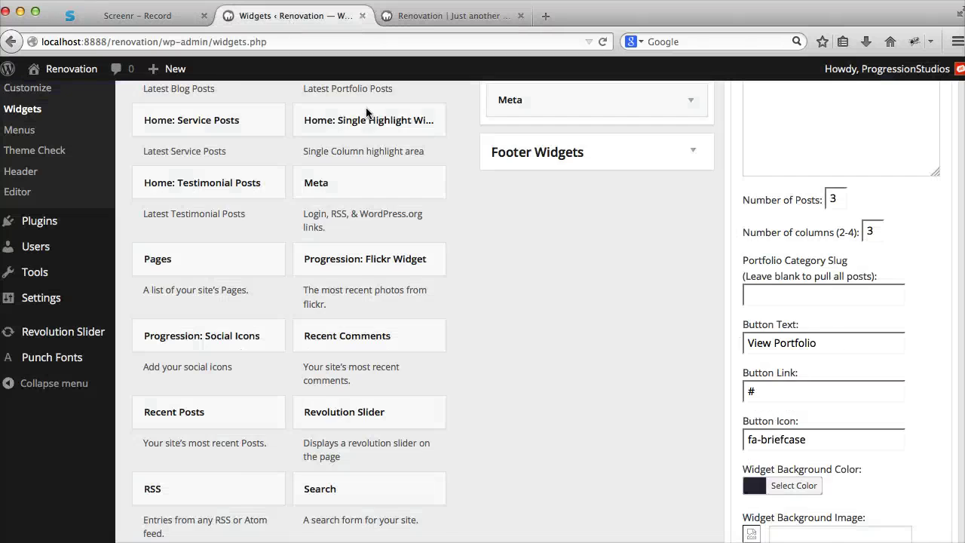
{"action": "scroll", "coordinate": [757, 303], "scroll_direction": "up", "scroll_amount": 5}
{"action": "left_click", "coordinate": [937, 148]}
{"action": "left_click", "coordinate": [830, 200]}
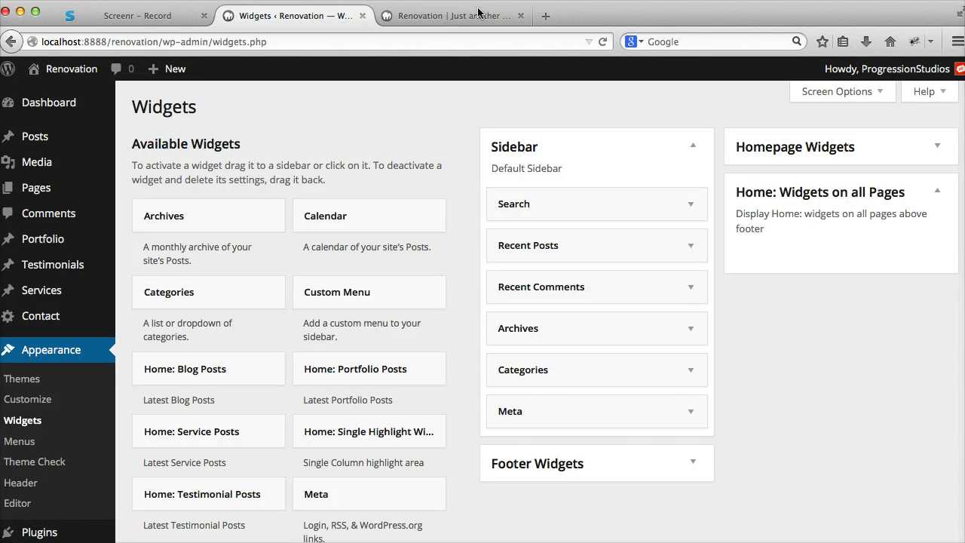
Open the Pricing Tables page on the live site and check the area above its footer.
{"action": "left_click", "coordinate": [453, 15]}
{"action": "scroll", "coordinate": [453, 305], "scroll_direction": "up", "scroll_amount": 15}
{"action": "left_click", "coordinate": [375, 121]}
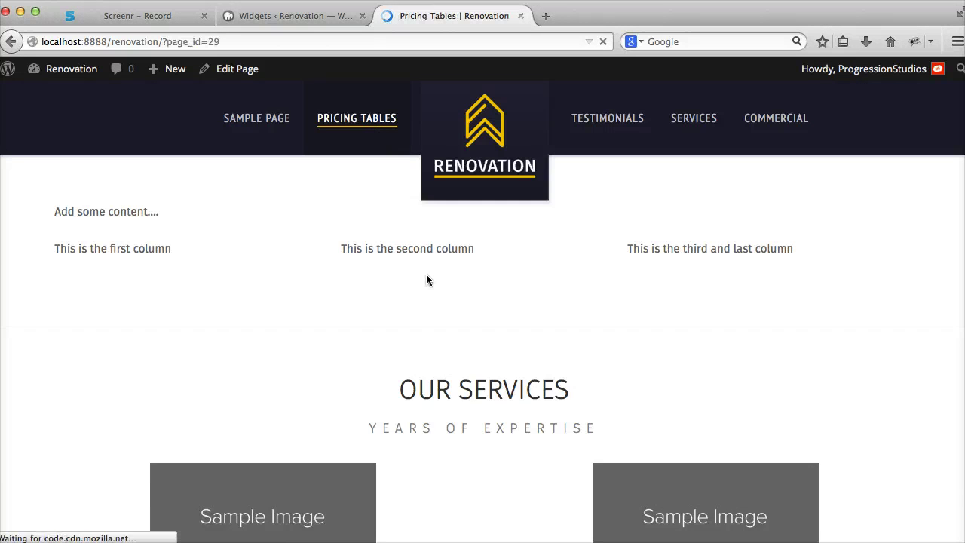
{"action": "scroll", "coordinate": [427, 276], "scroll_direction": "down", "scroll_amount": 10}
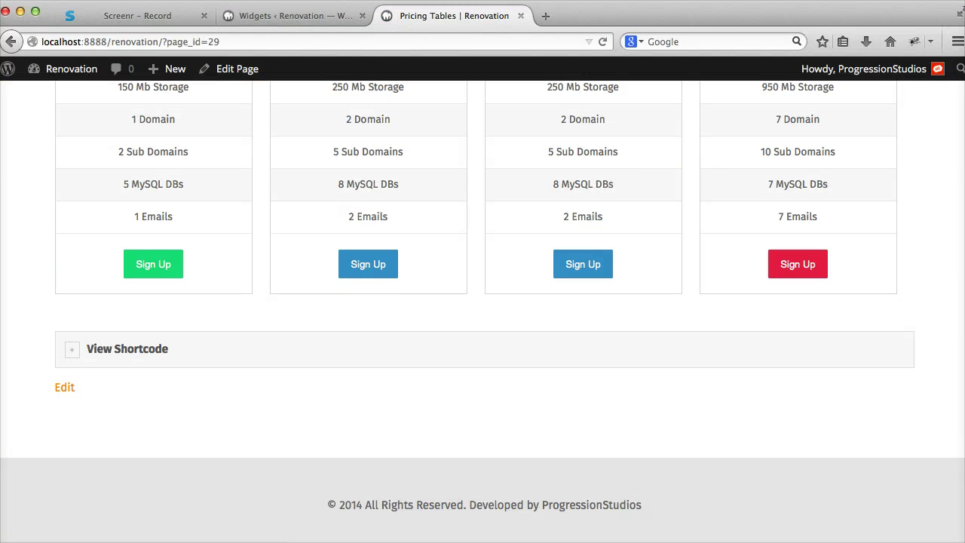
Add a Home: Single Highlight Widget to the Home: Widgets on all Pages area, enable its light text color and save it.
{"action": "left_click", "coordinate": [290, 15]}
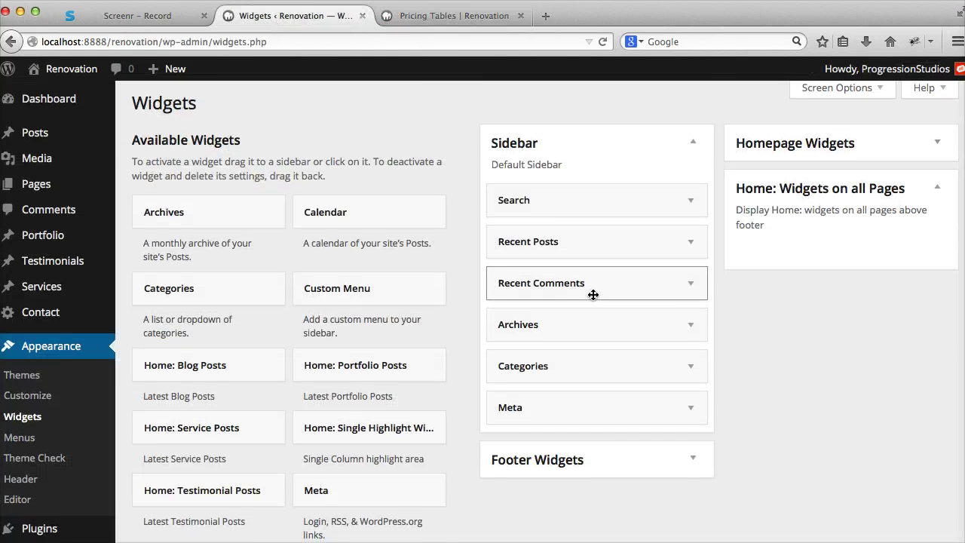
{"action": "scroll", "coordinate": [594, 295], "scroll_direction": "down", "scroll_amount": 2}
{"action": "left_click_drag", "start_coordinate": [381, 354], "coordinate": [833, 179]}
{"action": "scroll", "coordinate": [882, 294], "scroll_direction": "down", "scroll_amount": 10}
{"action": "left_click", "coordinate": [922, 280]}
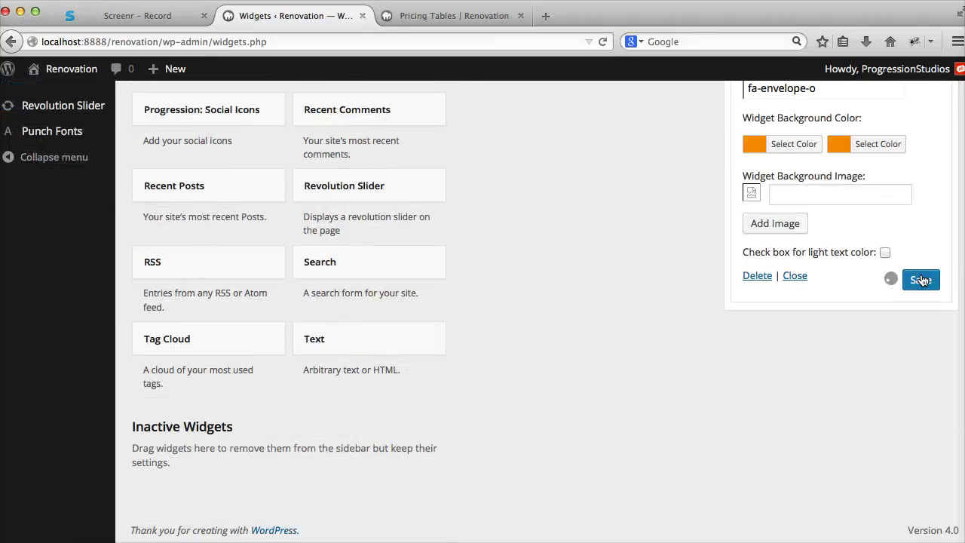
{"action": "left_click", "coordinate": [885, 243]}
{"action": "left_click", "coordinate": [921, 273]}
Reload the Pricing Tables page and check the highlight section above its footer.
{"action": "left_click", "coordinate": [462, 20]}
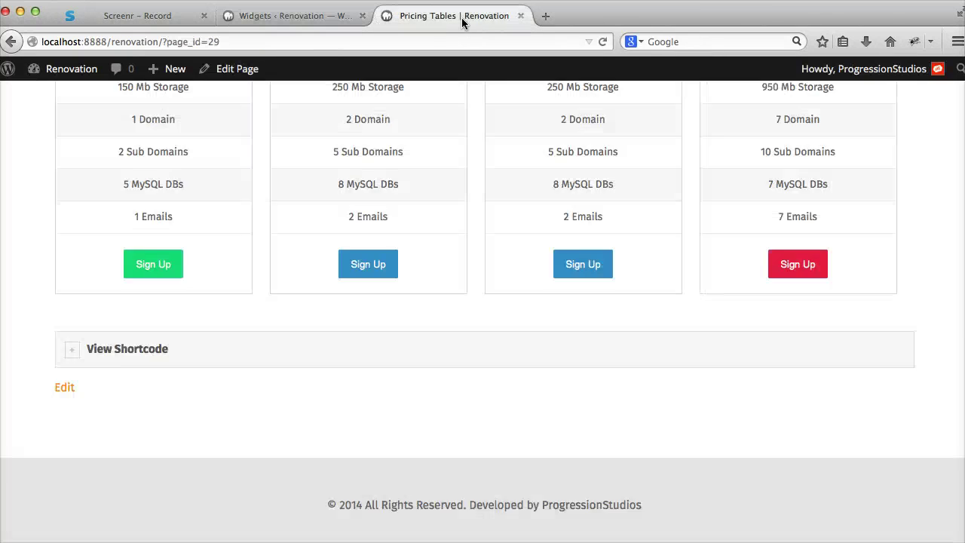
{"action": "scroll", "coordinate": [513, 254], "scroll_direction": "up", "scroll_amount": 15}
{"action": "left_click", "coordinate": [391, 101]}
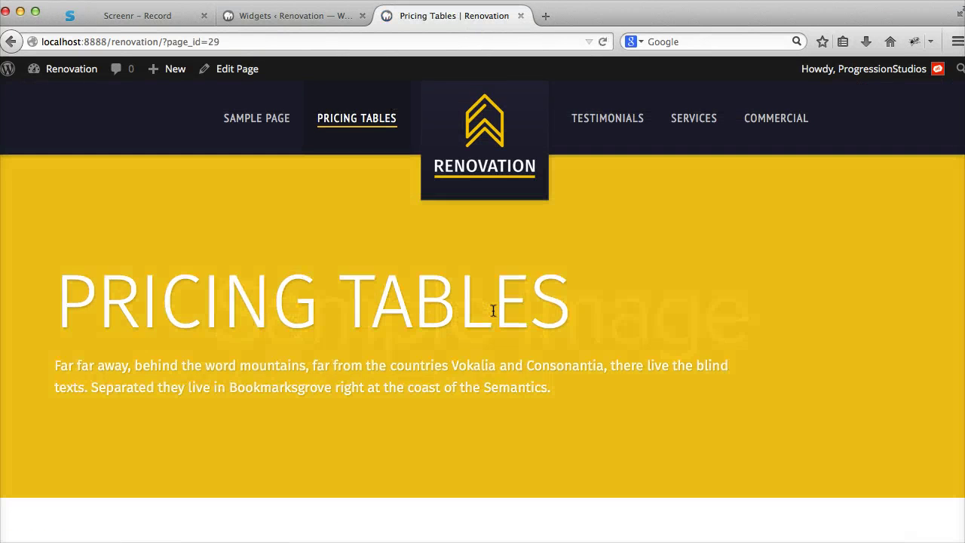
{"action": "scroll", "coordinate": [493, 311], "scroll_direction": "down", "scroll_amount": 15}
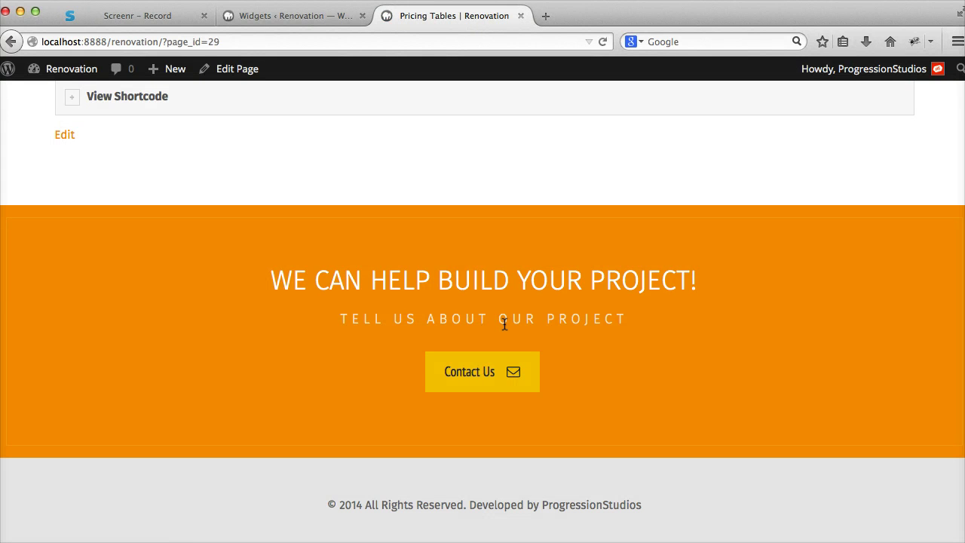